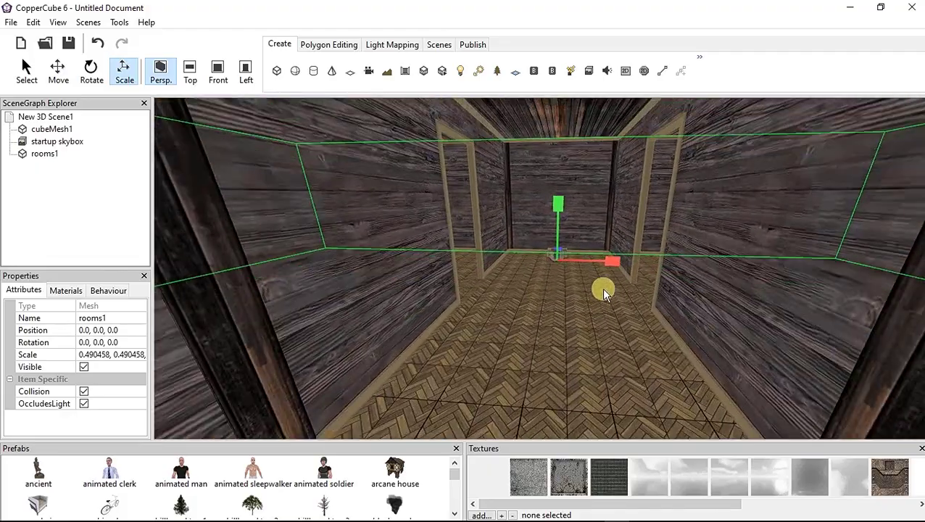
# Raise the cube to a height of about 4.8 and move it back about 11 units toward the corridor's end wall
pyautogui.scroll(-2, 586, 283)
pyautogui.scroll(8, 587, 283)
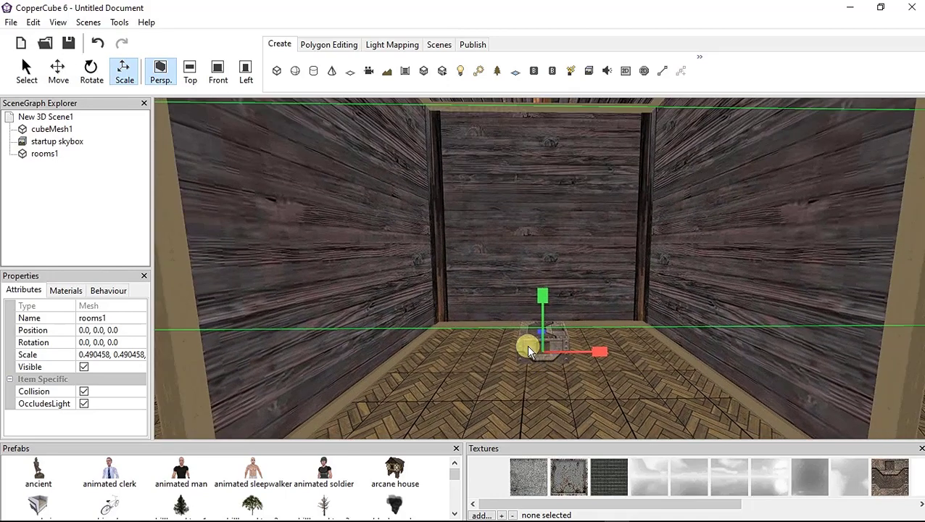
pyautogui.click(528, 347)
pyautogui.click(33, 74)
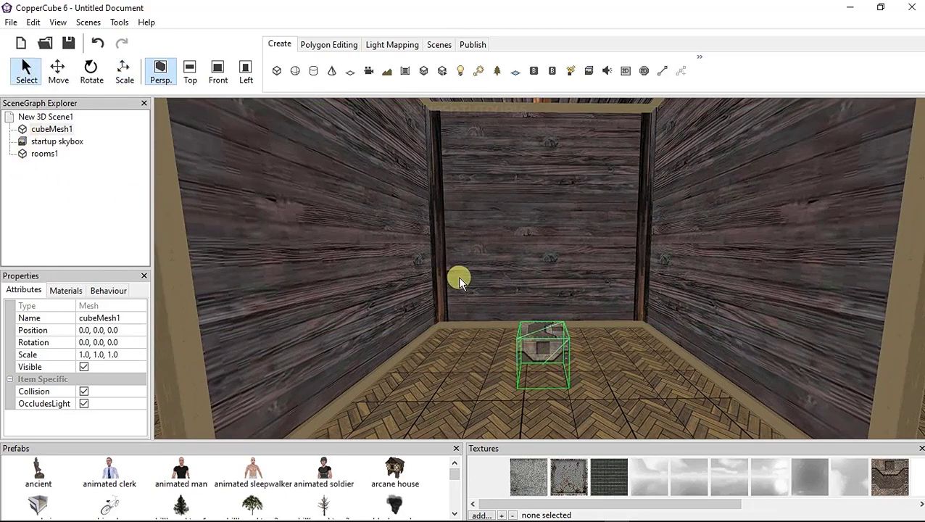
pyautogui.click(58, 71)
pyautogui.moveTo(546, 303)
pyautogui.mouseDown()
pyautogui.moveTo(533, 274)
pyautogui.moveTo(539, 288)
pyautogui.mouseUp()
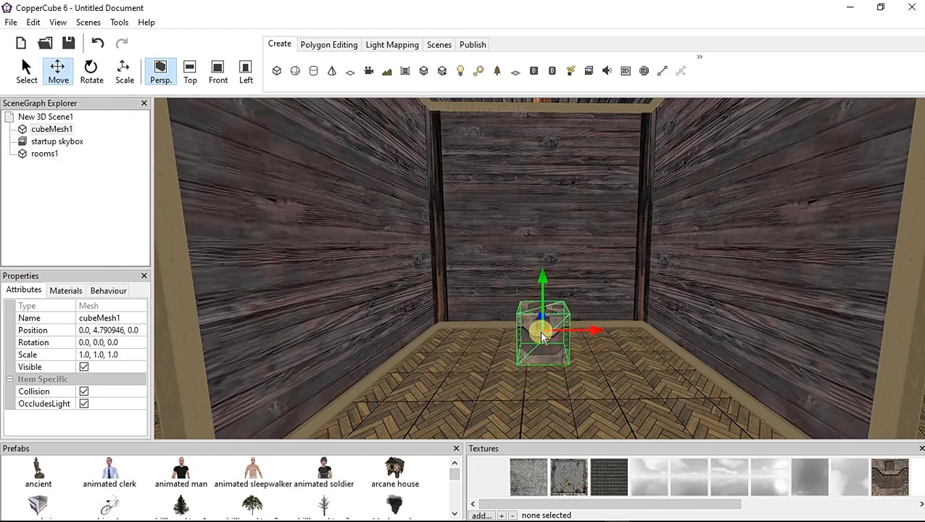
pyautogui.moveTo(544, 324); pyautogui.dragTo(506, 327)
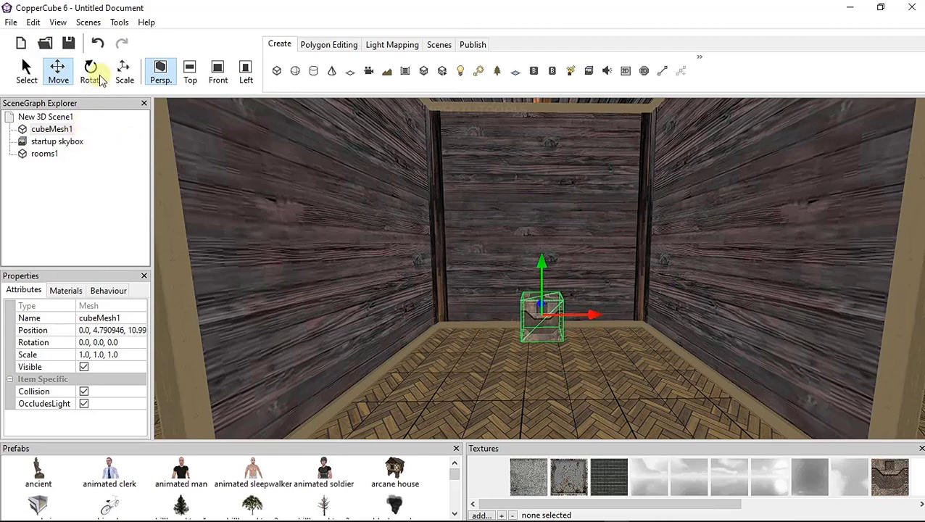
# Scale the cube along the X axis to about 2.4, making a wide chest shape
pyautogui.click(123, 73)
pyautogui.moveTo(593, 310); pyautogui.dragTo(725, 330)
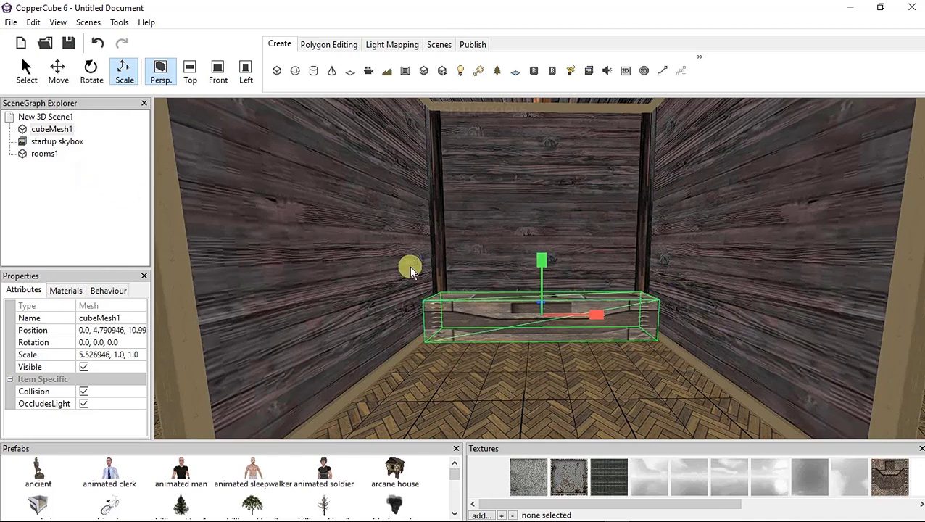
pyautogui.moveTo(593, 318); pyautogui.dragTo(498, 316)
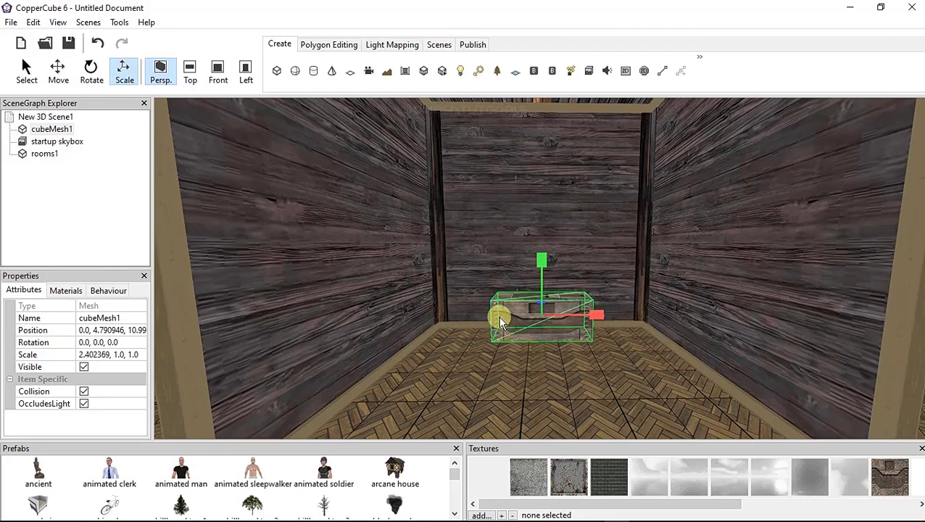
# Examine the layout of the house from the corridor and from above its rooms
pyautogui.scroll(-8, 501, 259)
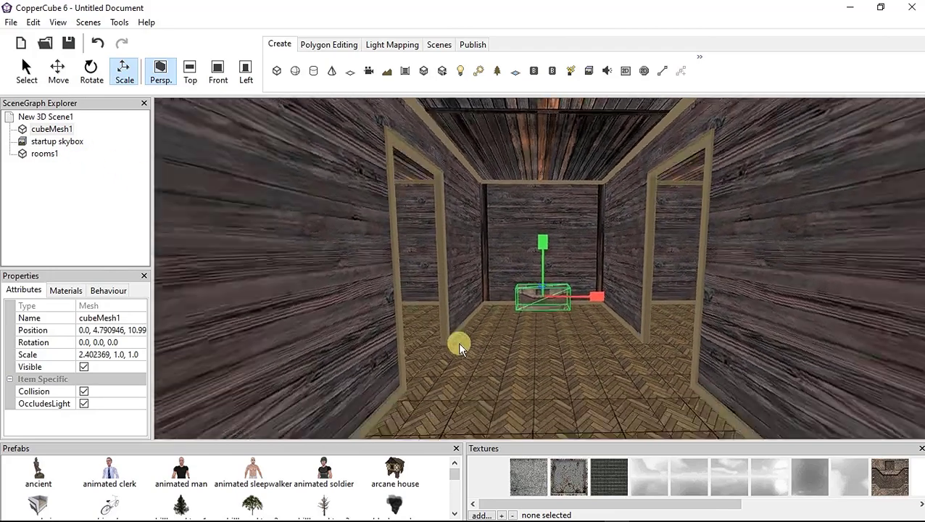
pyautogui.moveTo(460, 344); pyautogui.dragTo(483, 330, button='middle')
pyautogui.scroll(-8, 485, 338)
pyautogui.scroll(-4, 485, 338)
pyautogui.moveTo(551, 336); pyautogui.dragTo(498, 338, button='middle')
pyautogui.moveTo(497, 340); pyautogui.dragTo(595, 267)
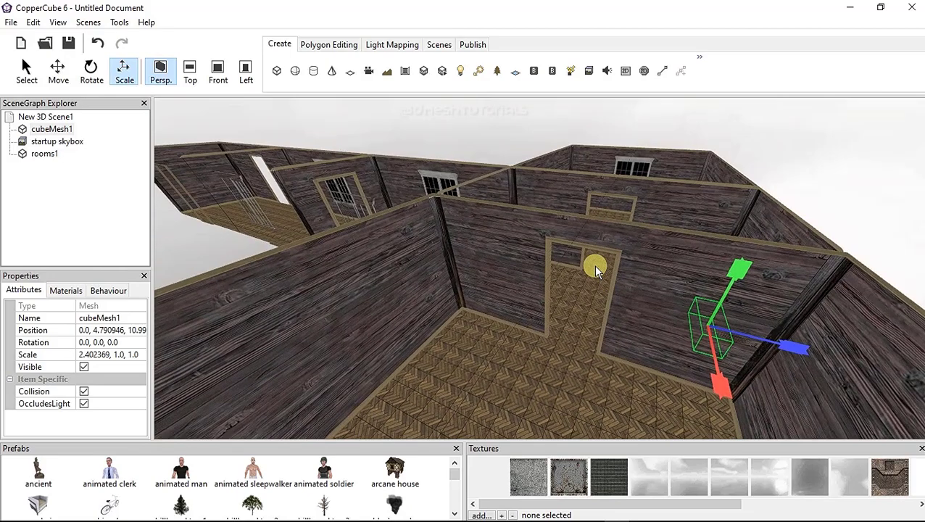
pyautogui.scroll(-5, 587, 265)
pyautogui.moveTo(574, 310); pyautogui.dragTo(546, 372)
pyautogui.click(127, 78)
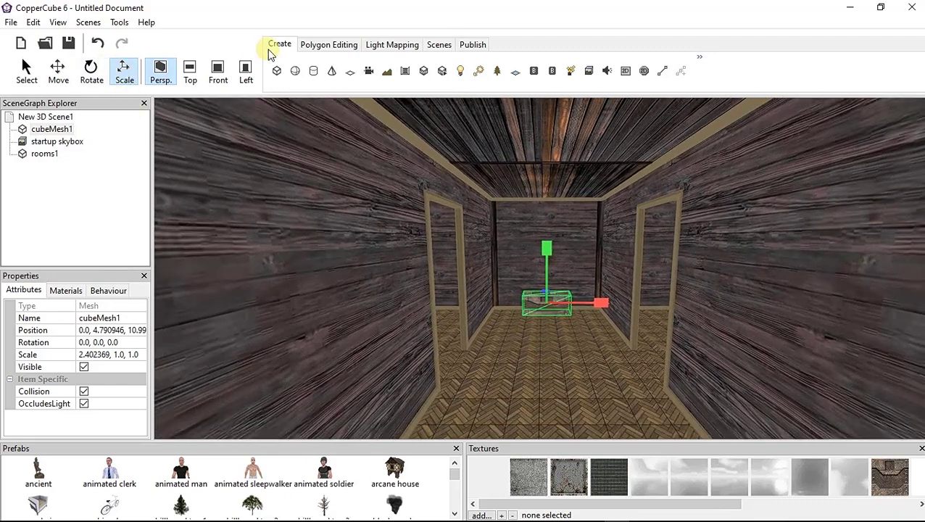
# Create a First Person Shooter camera with collision as the first active camera, and set its position to 0, 0, 0
pyautogui.click(369, 71)
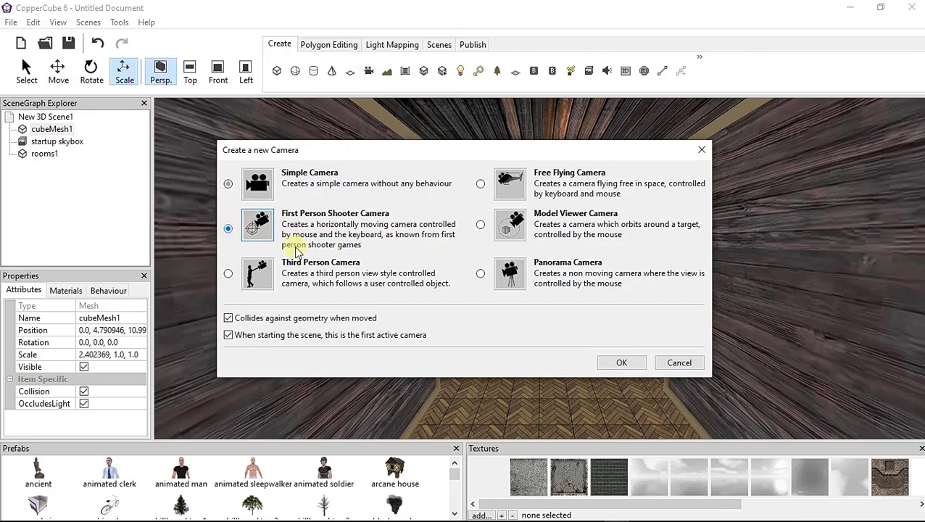
pyautogui.click(622, 362)
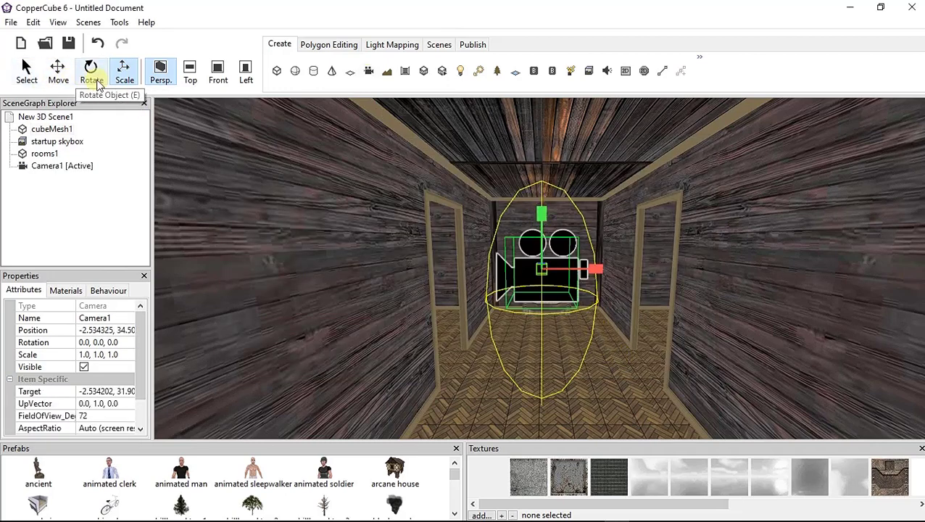
pyautogui.click(109, 330)
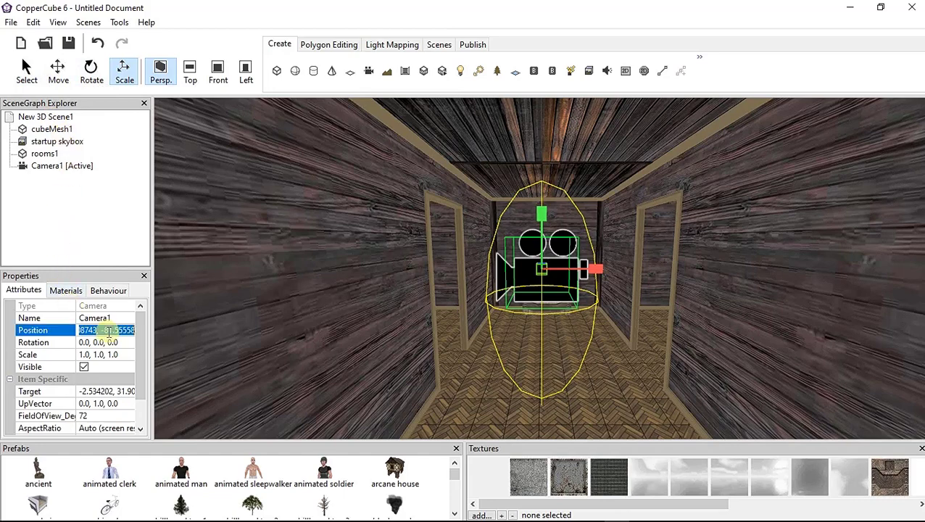
pyautogui.write('0')
pyautogui.press('Return')
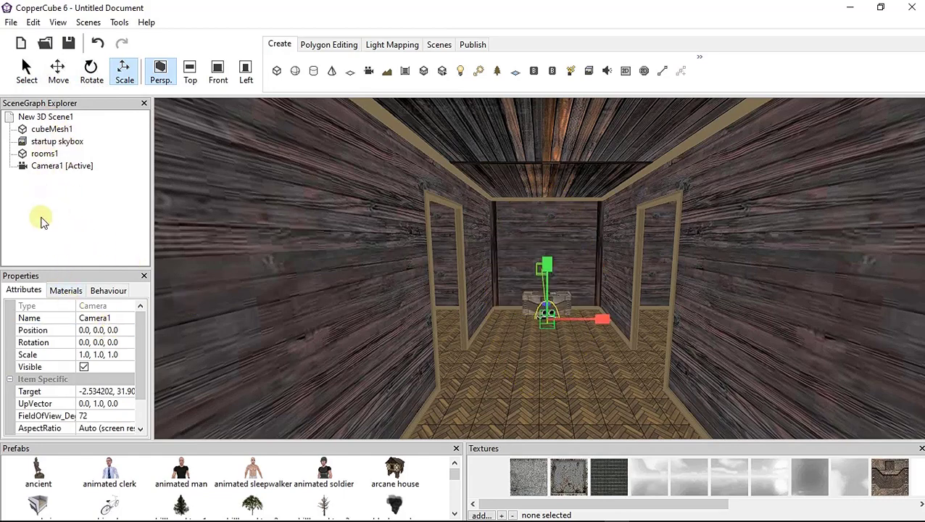
# Raise the camera to a height of about 16.4 and shift it forward, away from the chest
pyautogui.click(58, 70)
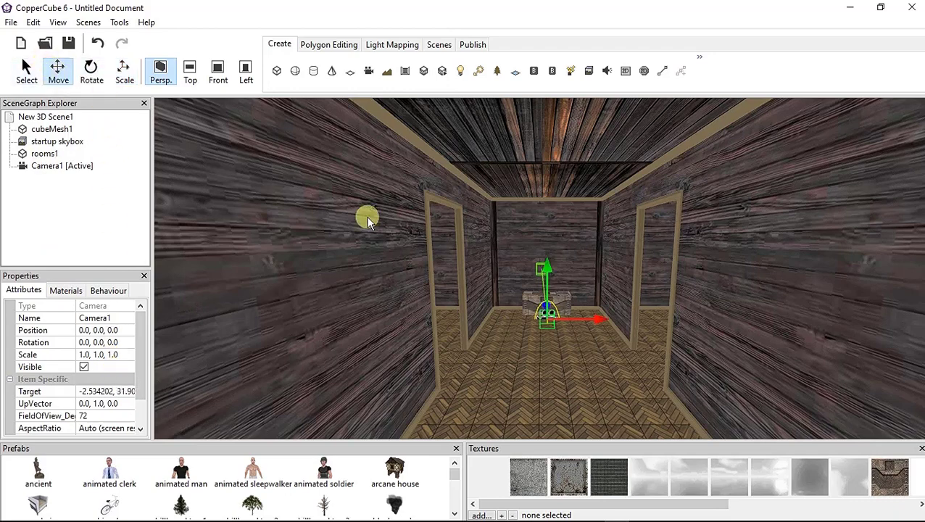
pyautogui.moveTo(545, 272); pyautogui.dragTo(545, 247)
pyautogui.scroll(5, 554, 299)
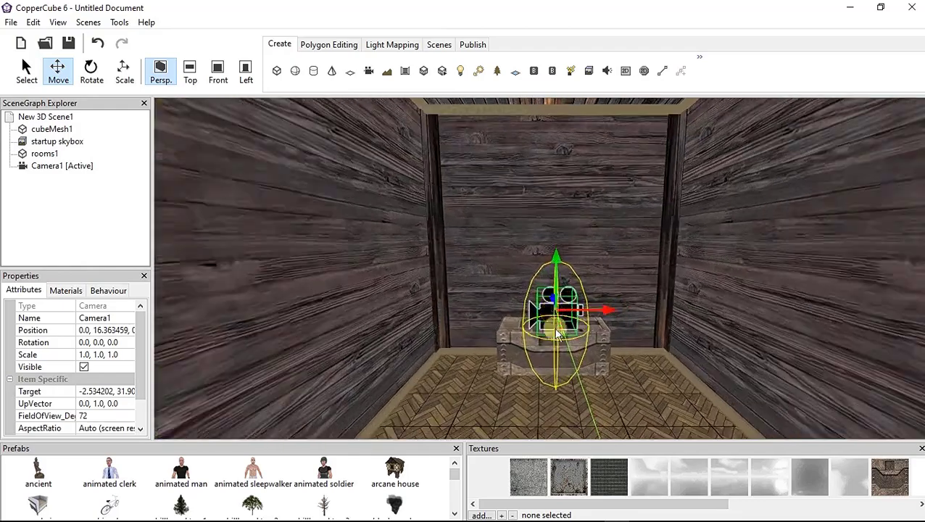
pyautogui.moveTo(560, 333); pyautogui.dragTo(480, 283, button='right')
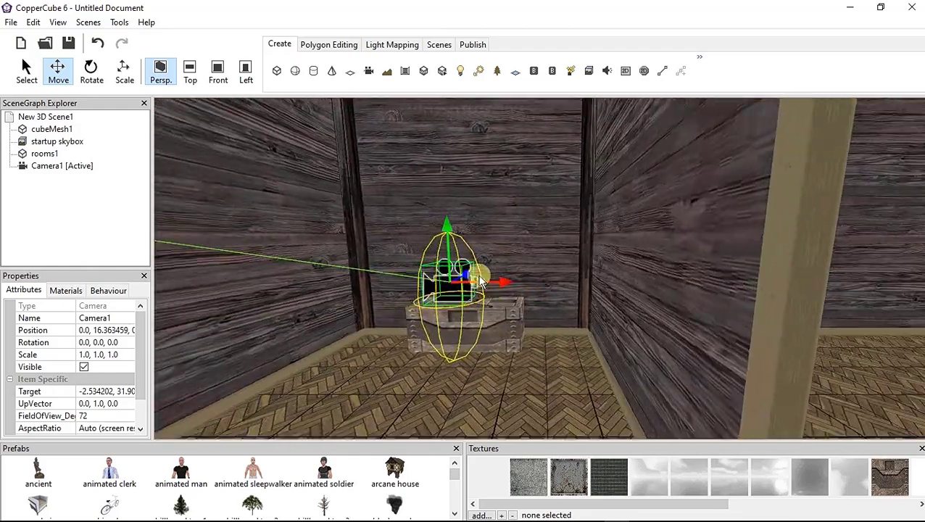
pyautogui.moveTo(470, 274); pyautogui.dragTo(495, 284)
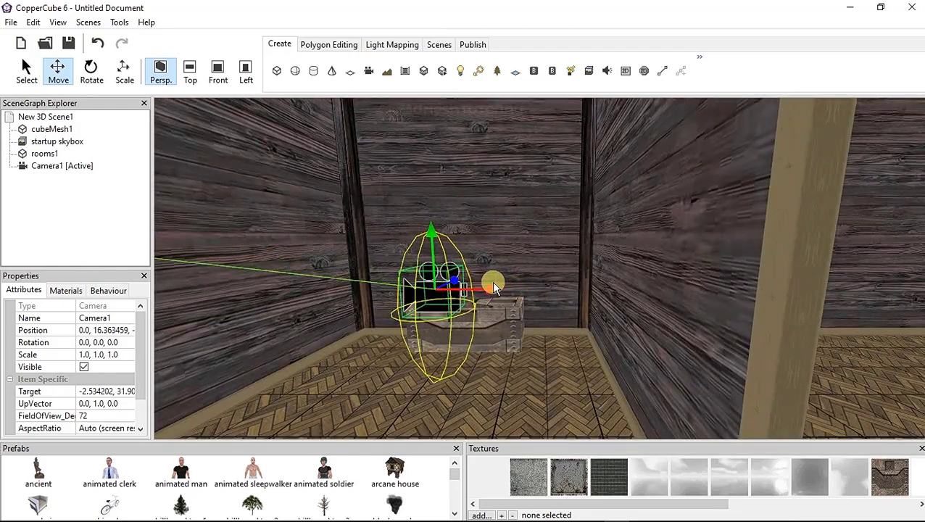
# Select the camera's target box and lower it slightly to a height of about 31.4
pyautogui.scroll(-3, 480, 358)
pyautogui.moveTo(481, 364); pyautogui.dragTo(491, 342, button='right')
pyautogui.moveTo(501, 338); pyautogui.dragTo(493, 338, button='middle')
pyautogui.click(551, 253)
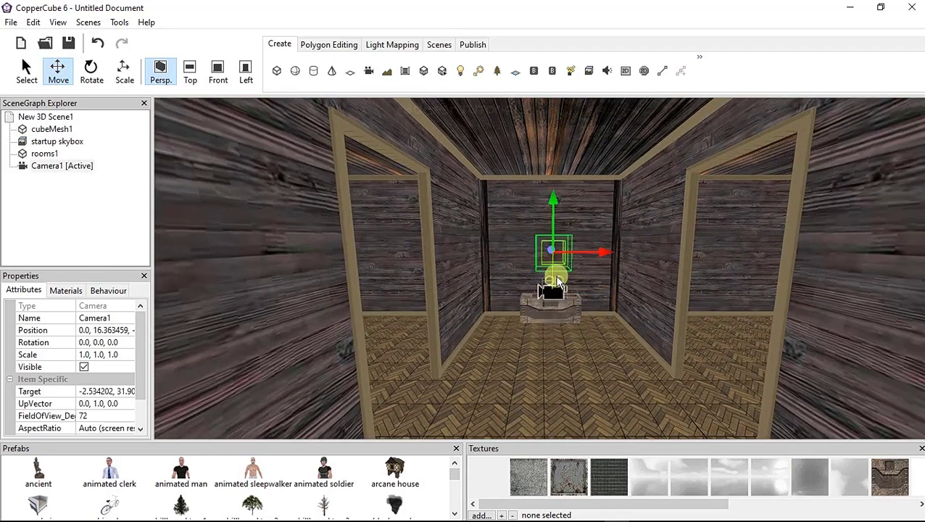
pyautogui.moveTo(562, 290); pyautogui.dragTo(538, 300, button='middle')
pyautogui.moveTo(387, 215); pyautogui.dragTo(386, 222)
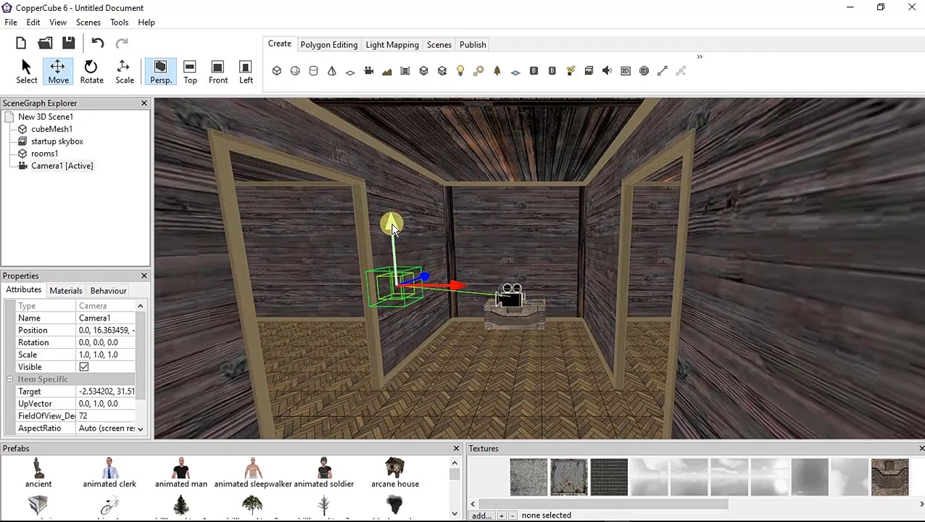
# Raise the camera itself to eye level in the corridor, at a height of about 32.9
pyautogui.click(509, 293)
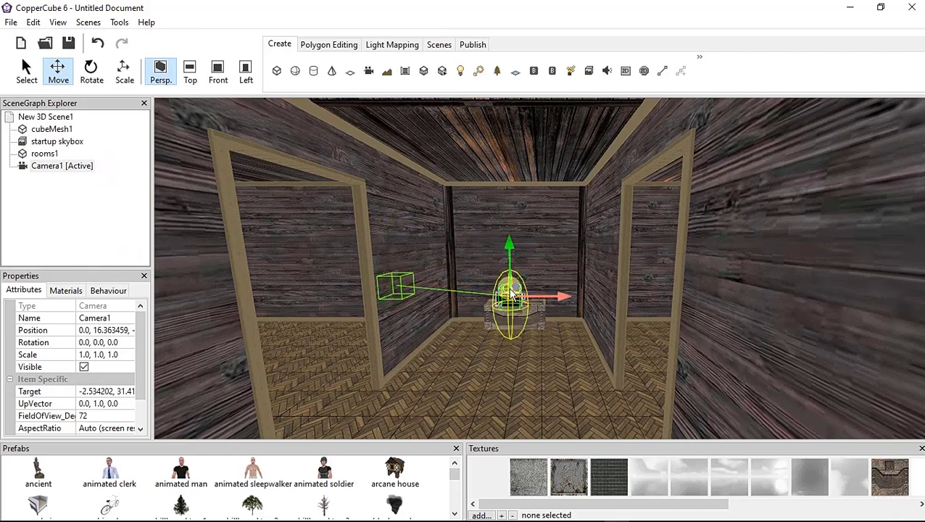
pyautogui.moveTo(509, 245); pyautogui.dragTo(510, 190)
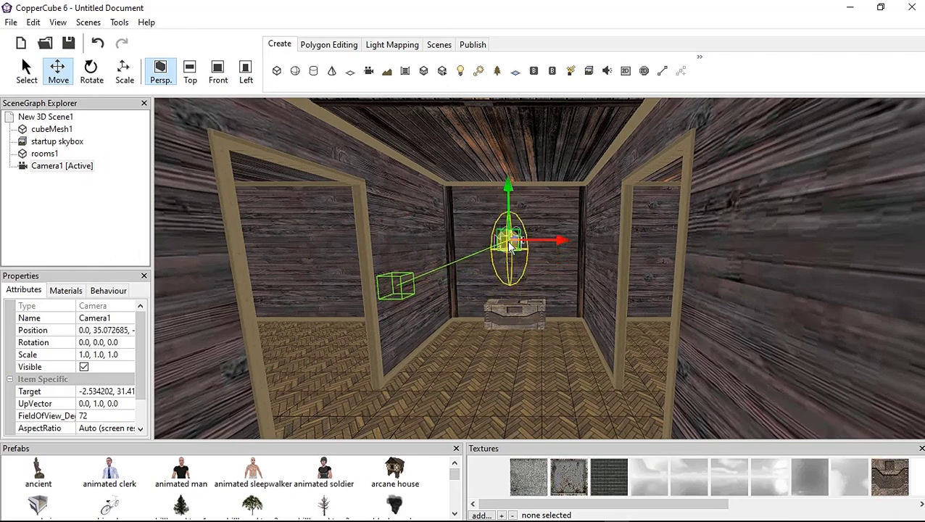
pyautogui.moveTo(510, 337); pyautogui.dragTo(527, 338, button='middle')
pyautogui.moveTo(525, 340); pyautogui.dragTo(517, 179, button='right')
pyautogui.moveTo(517, 179); pyautogui.dragTo(491, 197)
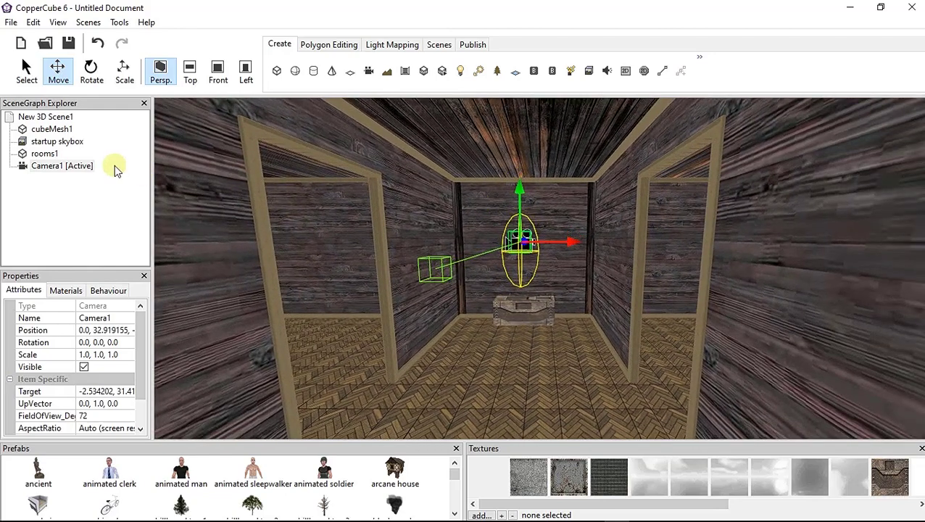
# Set the relative position of the camera's Collide when moved behaviour to 0, 14, 0, and adjust it to 0, 21, 0
pyautogui.click(109, 291)
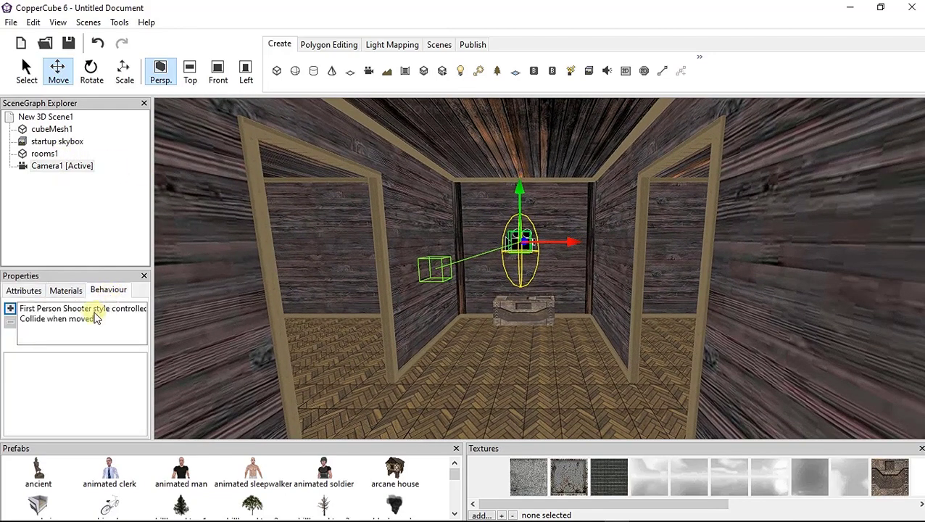
pyautogui.click(91, 318)
pyautogui.click(94, 372)
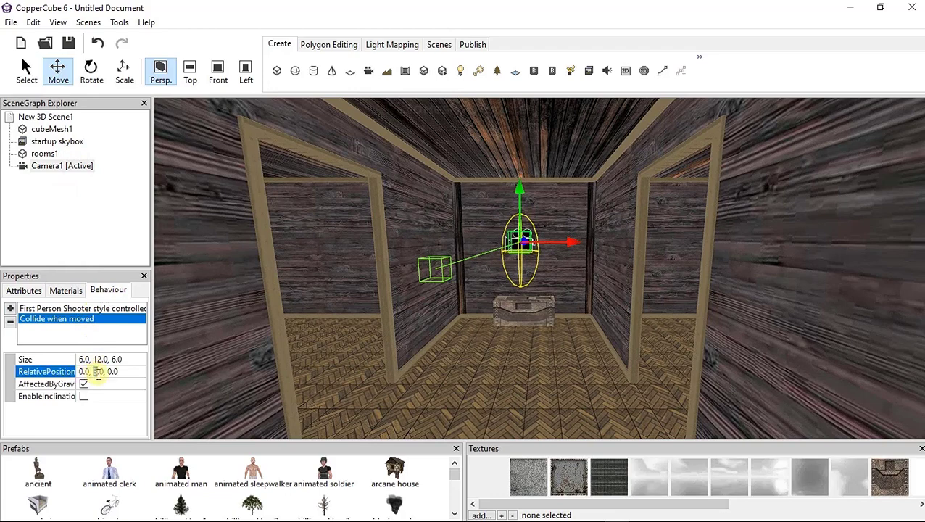
pyautogui.press('Return')
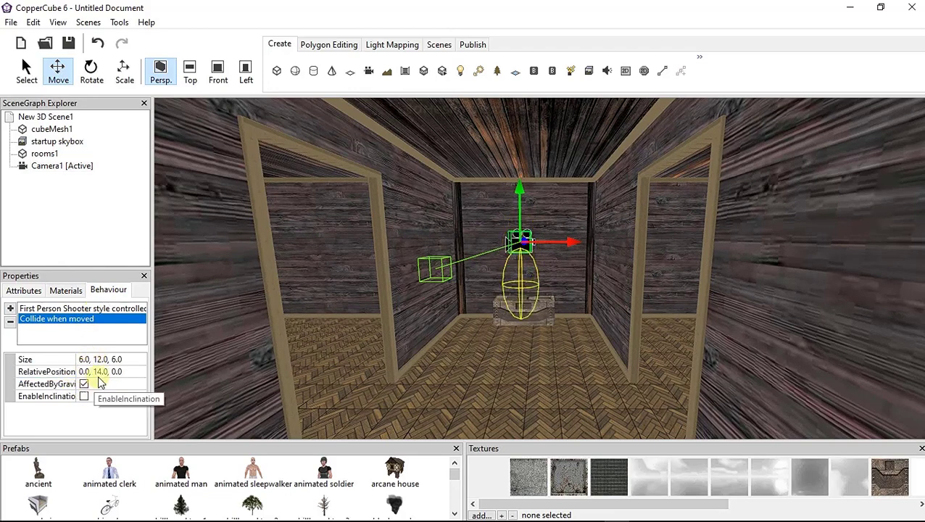
pyautogui.click(95, 370)
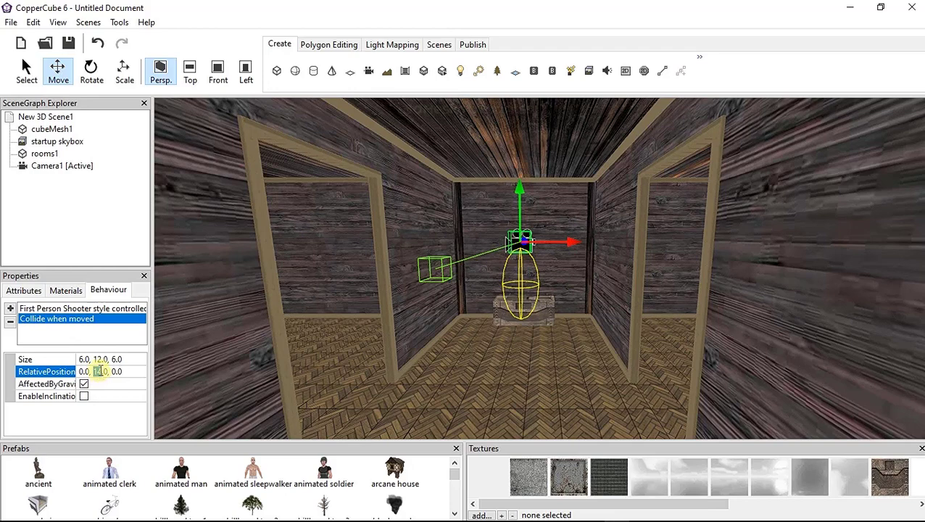
pyautogui.write('21')
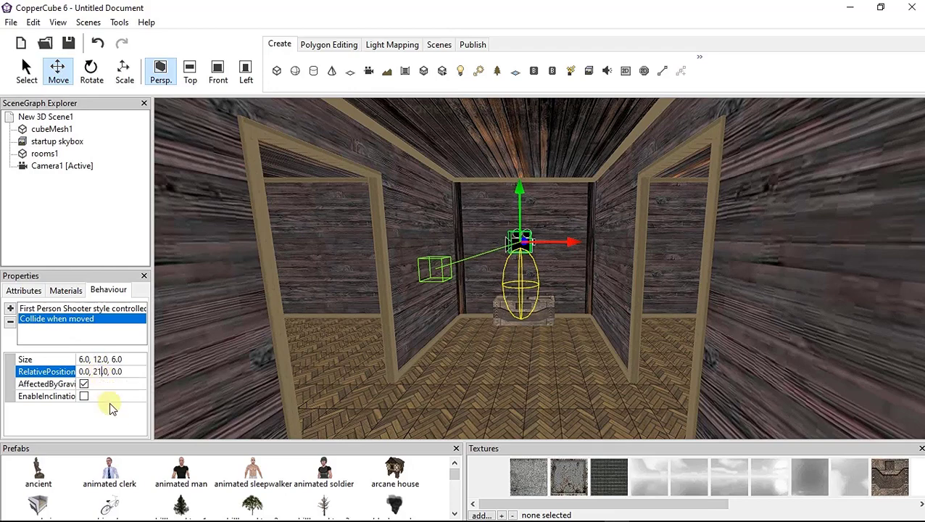
pyautogui.click(119, 340)
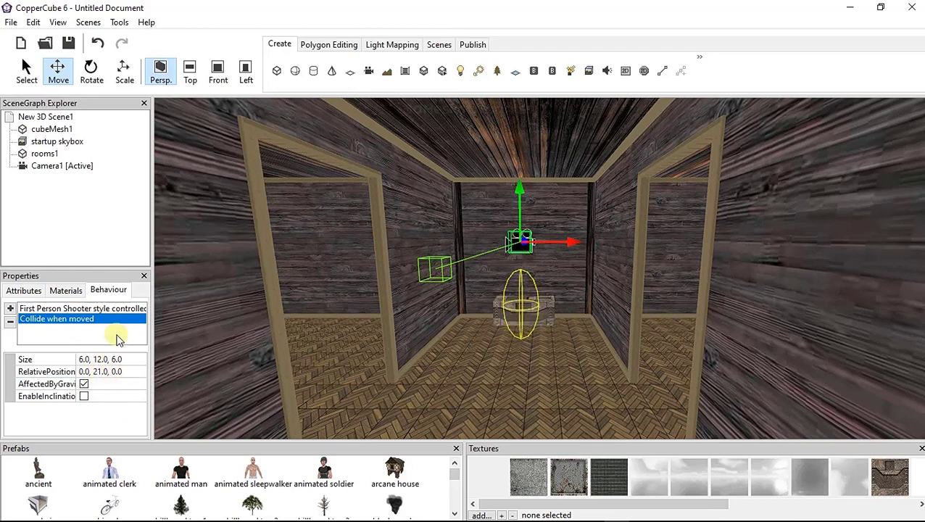
# Select the camera's target box again and lower it slightly
pyautogui.moveTo(508, 395); pyautogui.dragTo(506, 366, button='middle')
pyautogui.moveTo(505, 368); pyautogui.dragTo(507, 261, button='right')
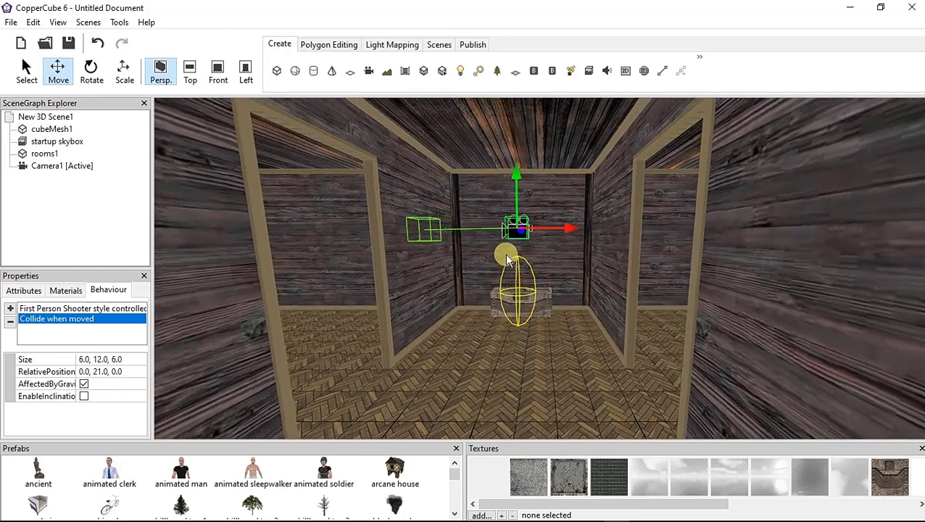
pyautogui.click(426, 229)
pyautogui.moveTo(420, 169); pyautogui.dragTo(422, 176)
pyautogui.moveTo(511, 365); pyautogui.dragTo(507, 376, button='middle')
pyautogui.moveTo(506, 373); pyautogui.dragTo(504, 373, button='right')
# Set the size of the camera's collision ellipsoid to 6.0, 8.0, 6.0 and reselect the camera
pyautogui.click(101, 361)
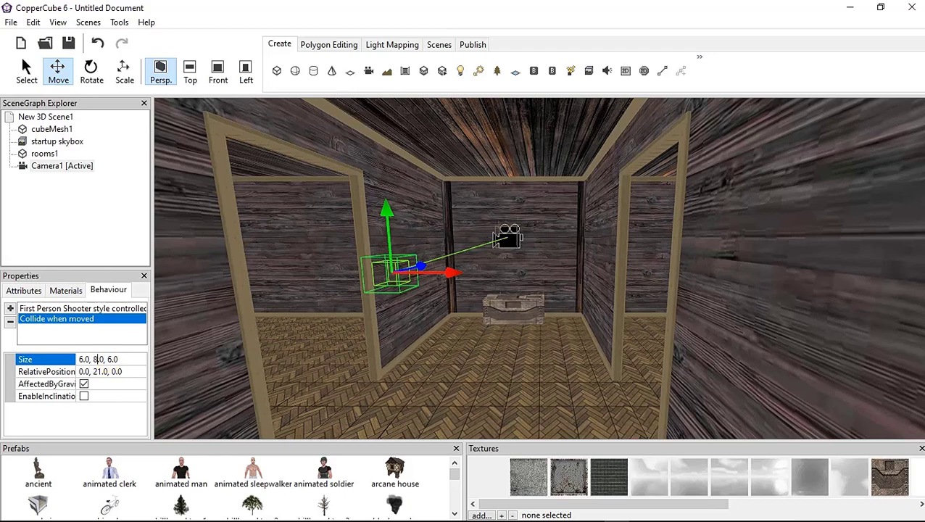
pyautogui.press('Return')
pyautogui.click(514, 239)
pyautogui.moveTo(506, 320); pyautogui.dragTo(501, 306, button='middle')
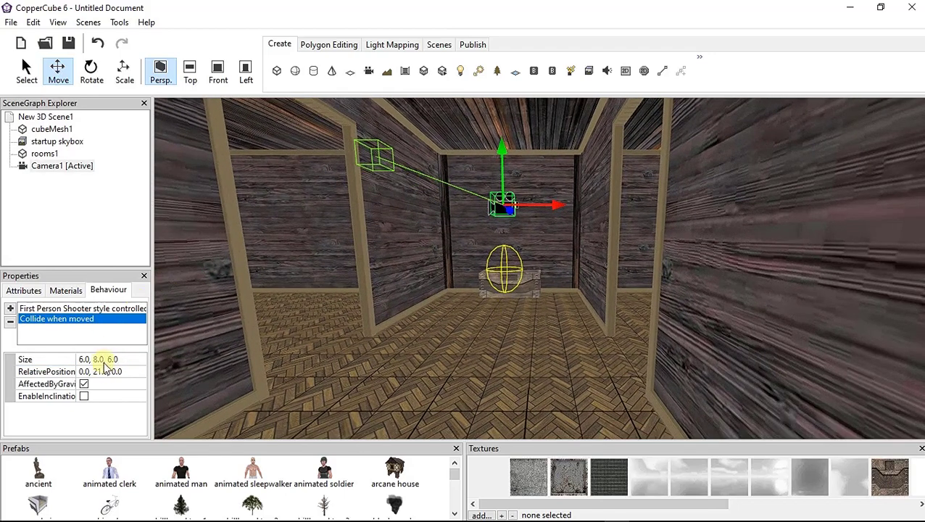
# Set the relative position of the camera's Collide when moved behaviour to 0, 23, 0, and adjust it to 0, 25, 0
pyautogui.click(101, 370)
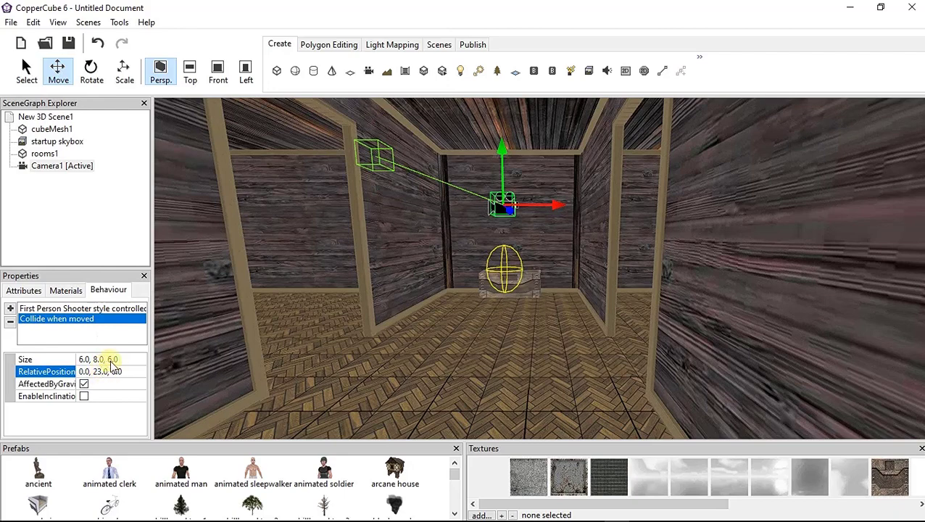
pyautogui.press('Return')
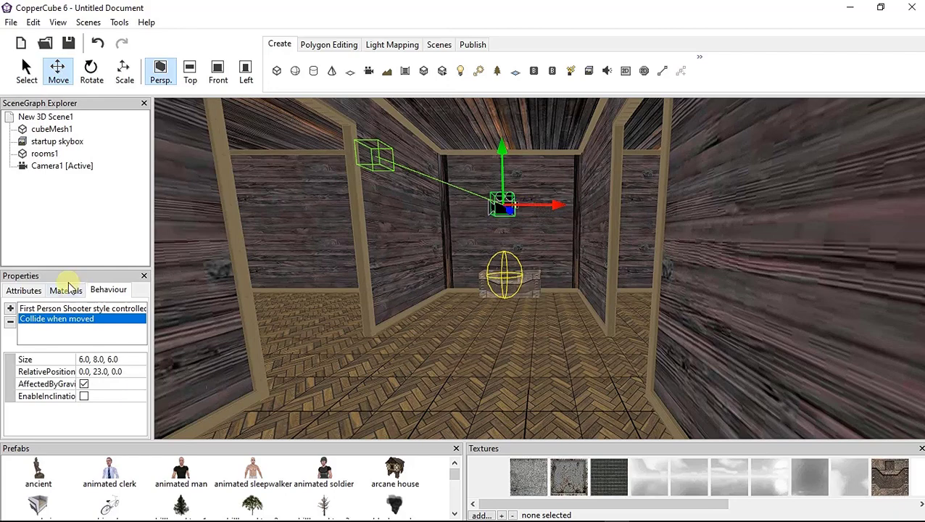
pyautogui.moveTo(390, 378); pyautogui.dragTo(405, 345)
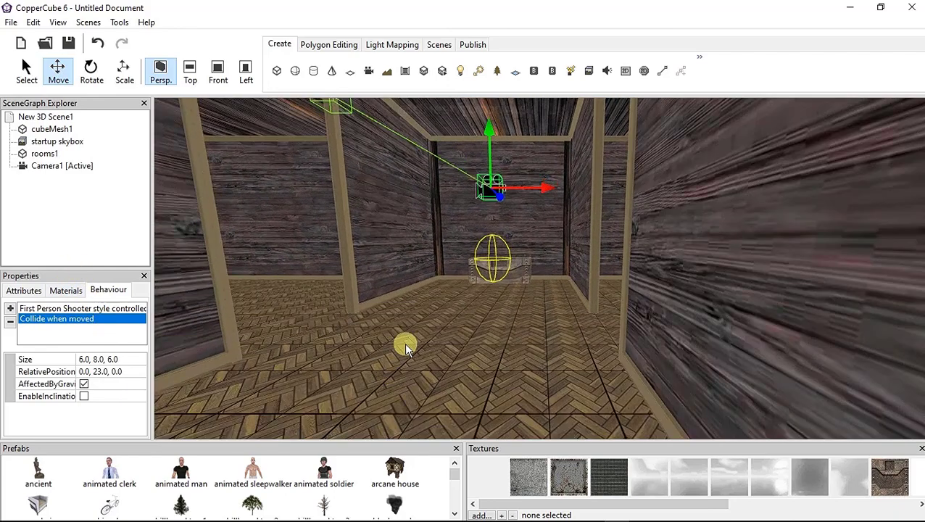
pyautogui.click(94, 371)
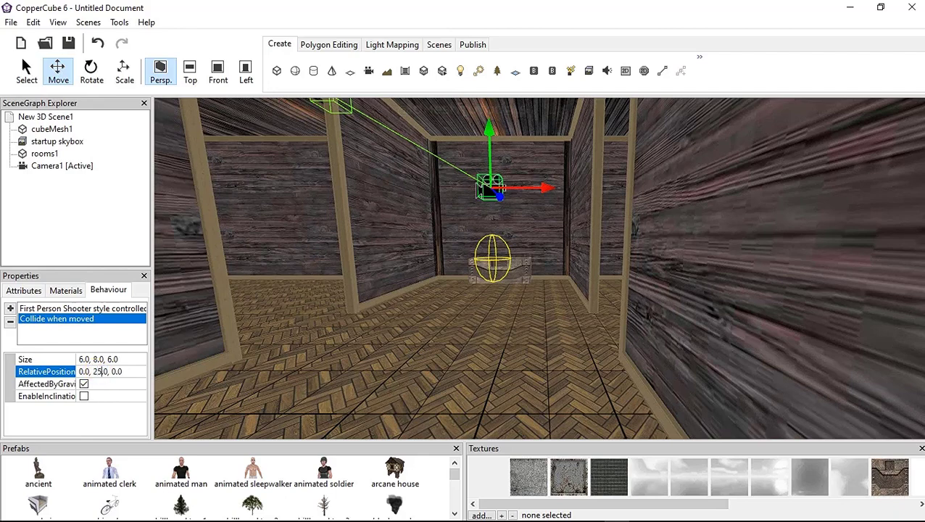
pyautogui.press('Return')
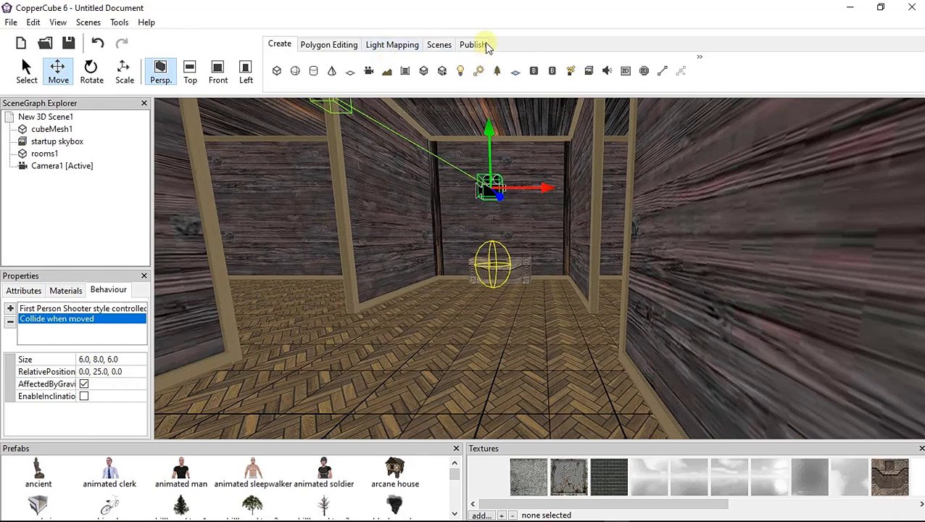
# Give the camera's First Person Shooter behaviour a move speed of 0.04, rotate speed of 98 and jump speed of 2
pyautogui.click(114, 309)
pyautogui.click(94, 360)
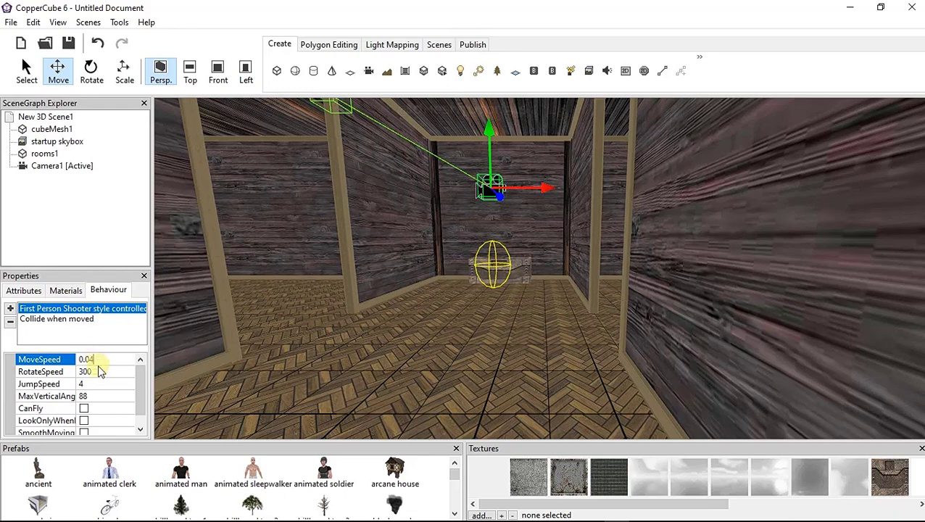
pyautogui.click(96, 371)
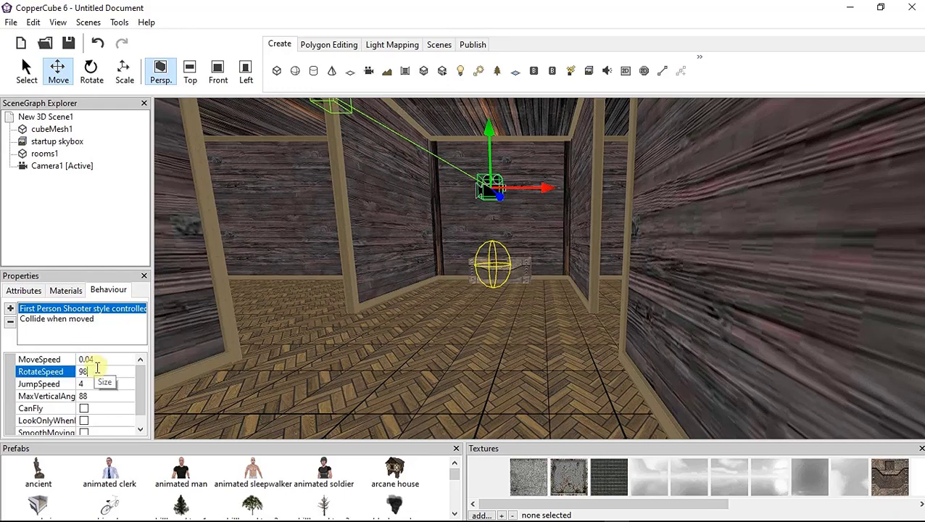
pyautogui.click(93, 383)
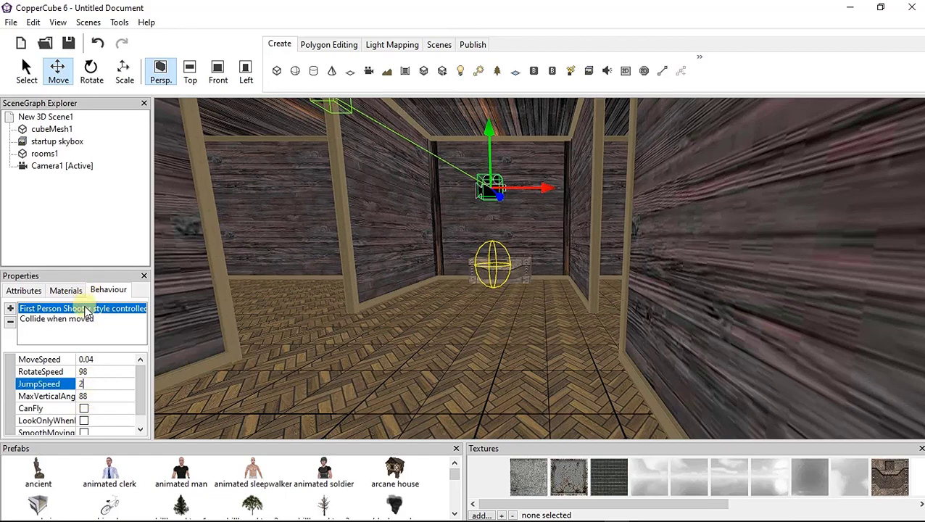
pyautogui.click(101, 341)
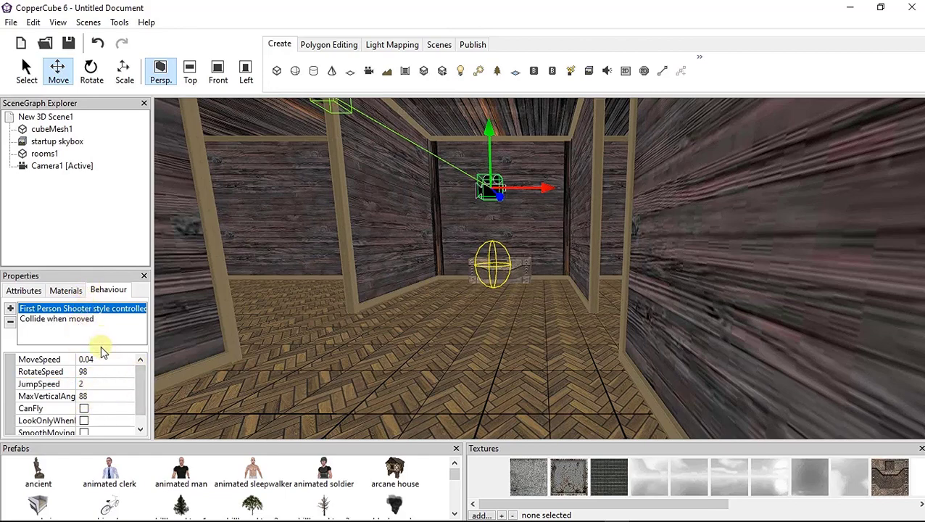
# Enable smooth moving for the First Person Shooter behaviour and set its slow-down time to 125 ms
pyautogui.scroll(-1, 102, 359)
pyautogui.click(86, 421)
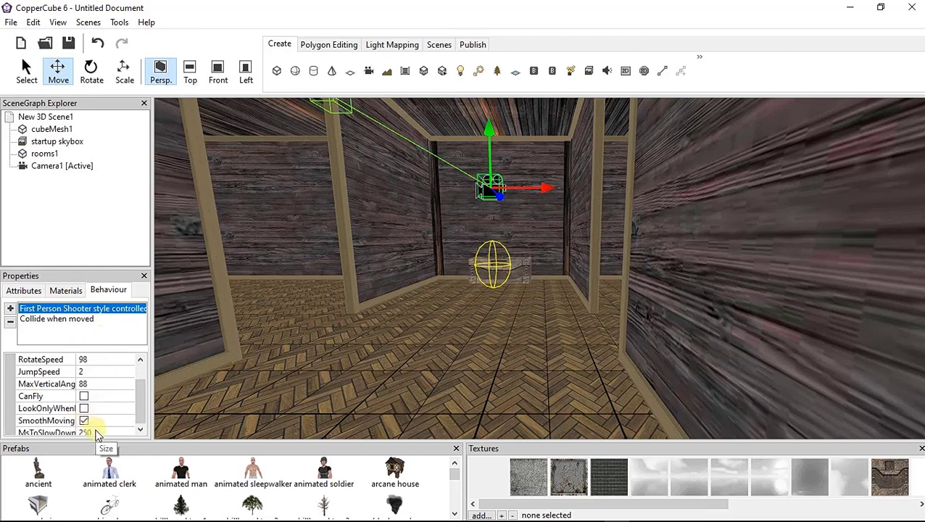
pyautogui.click(97, 433)
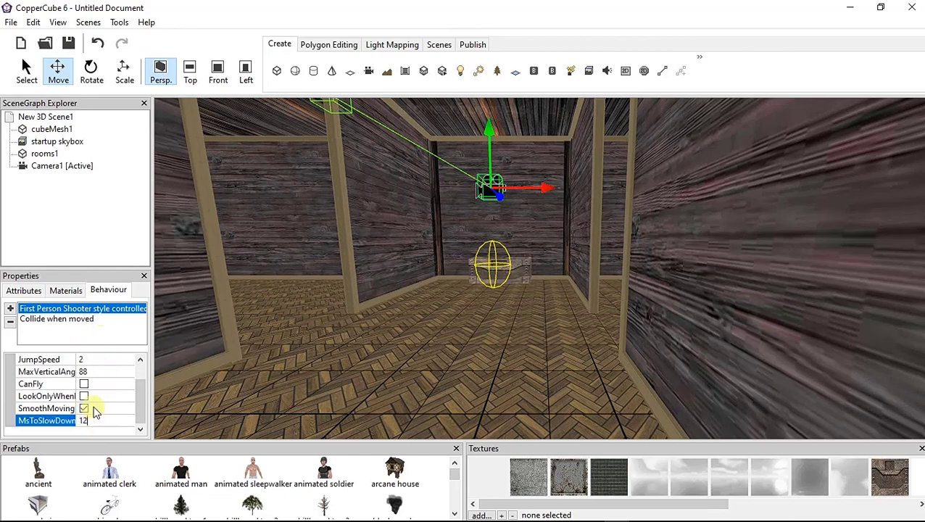
pyautogui.write('125')
pyautogui.press('Return')
# Set the gravity of the whole 3D scene to 6
pyautogui.click(64, 120)
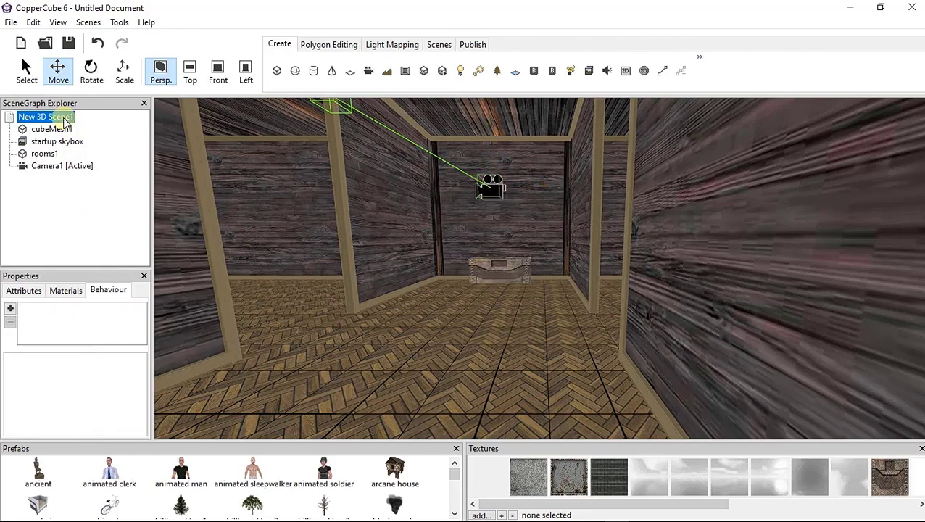
pyautogui.click(24, 290)
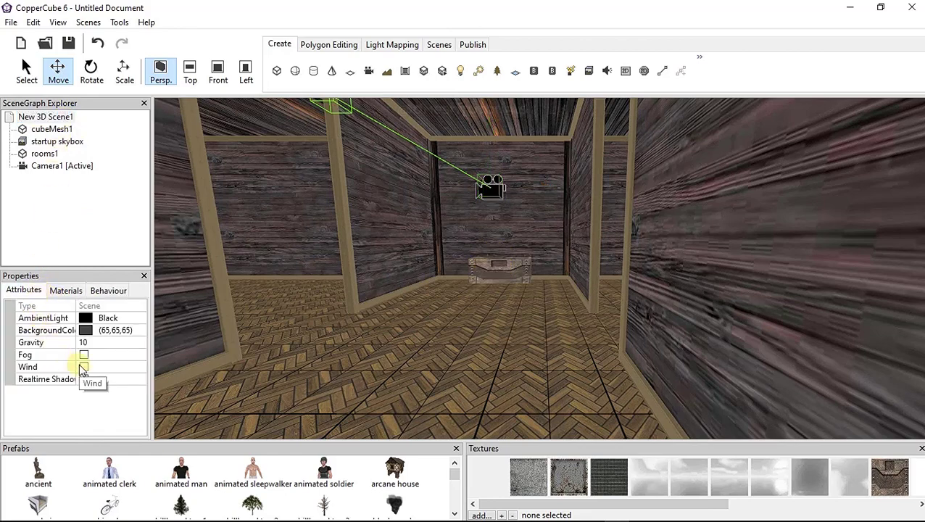
pyautogui.click(84, 343)
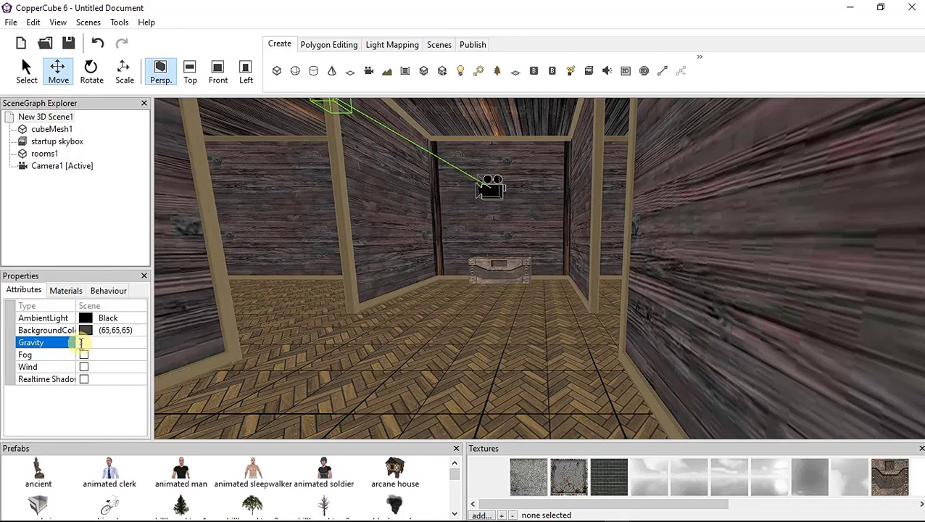
pyautogui.write('6')
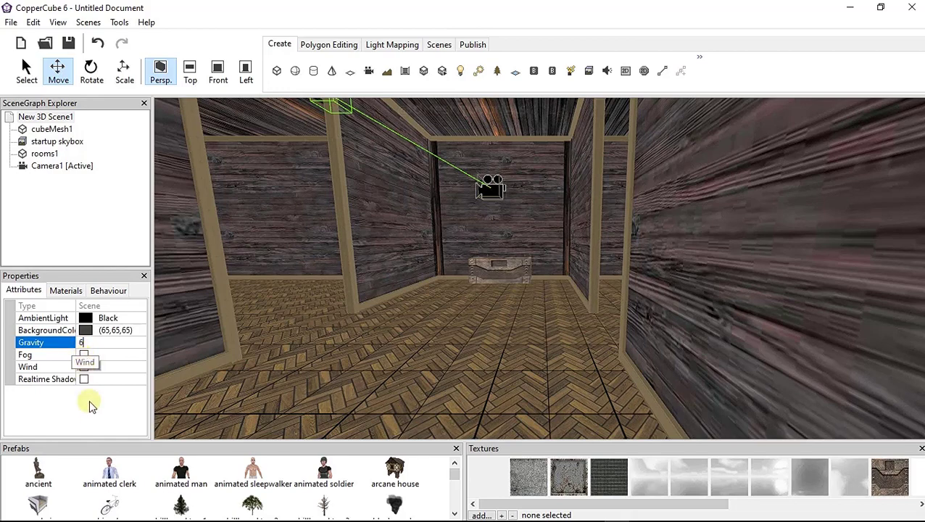
pyautogui.click(67, 291)
pyautogui.click(26, 290)
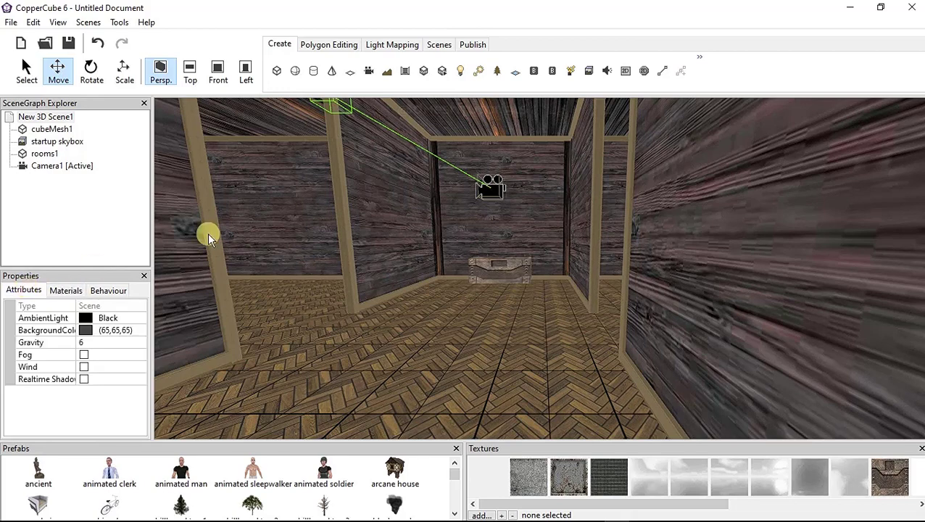
# Enable full screen for the Windows .exe target in the publishing settings and accept them
pyautogui.click(472, 45)
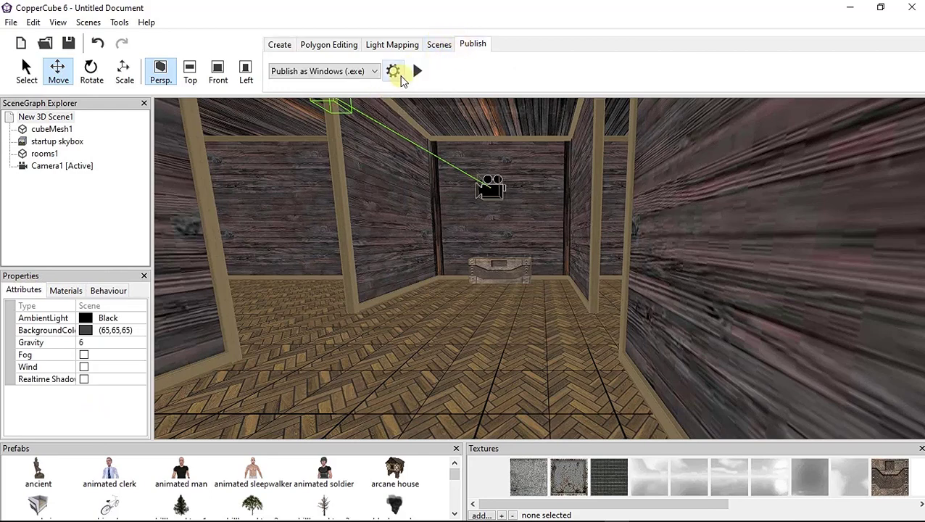
pyautogui.click(399, 67)
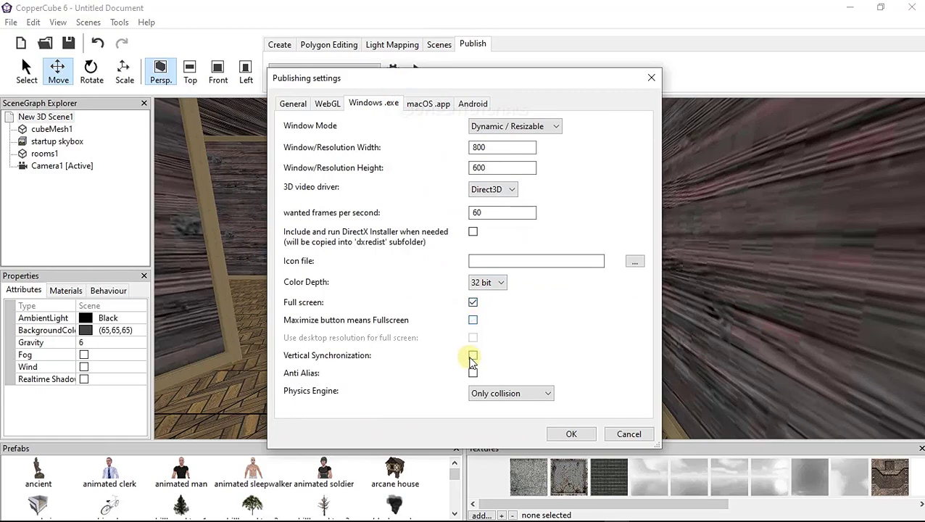
pyautogui.click(578, 429)
# Run the scene as a Windows program and walk through the doorways and rooms to test movement and collision
pyautogui.scroll(-3, 507, 308)
pyautogui.moveTo(506, 311); pyautogui.dragTo(525, 326, button='middle')
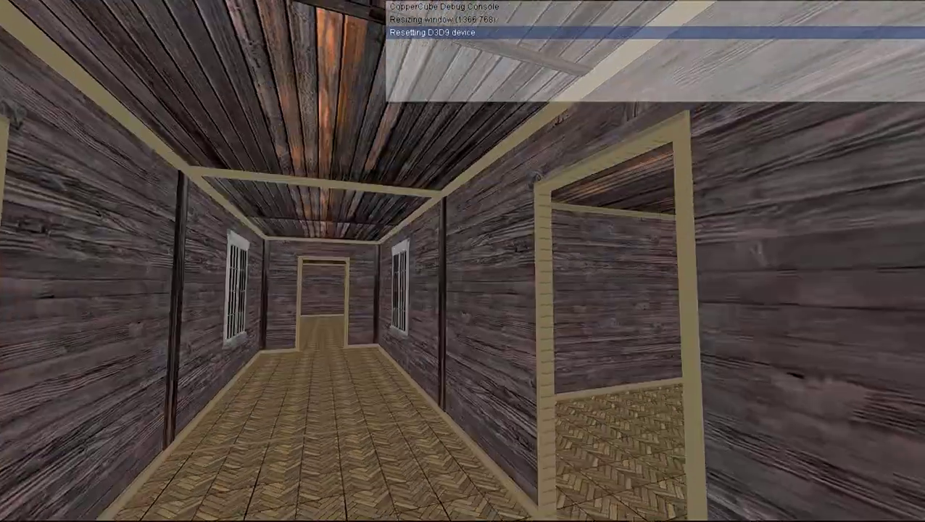
pyautogui.press('w')
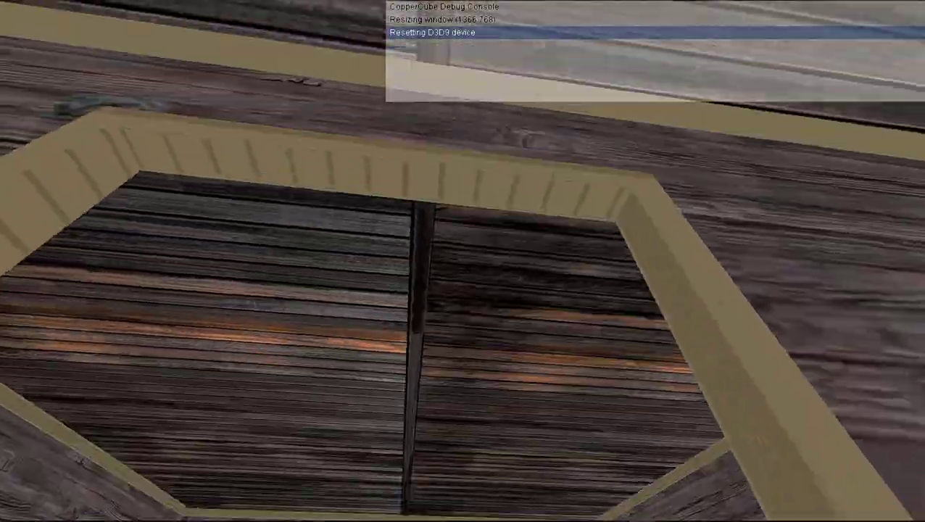
pyautogui.press('Up')
pyautogui.press('w')
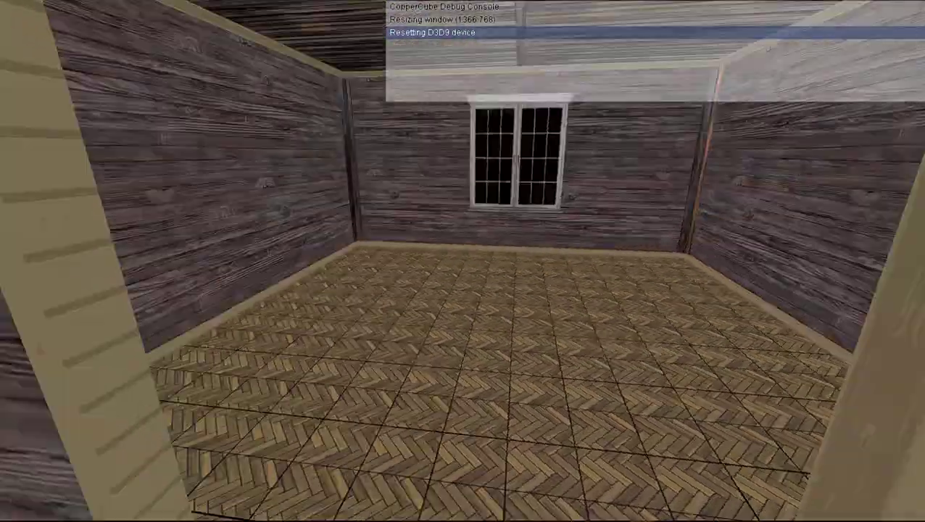
pyautogui.press('w')
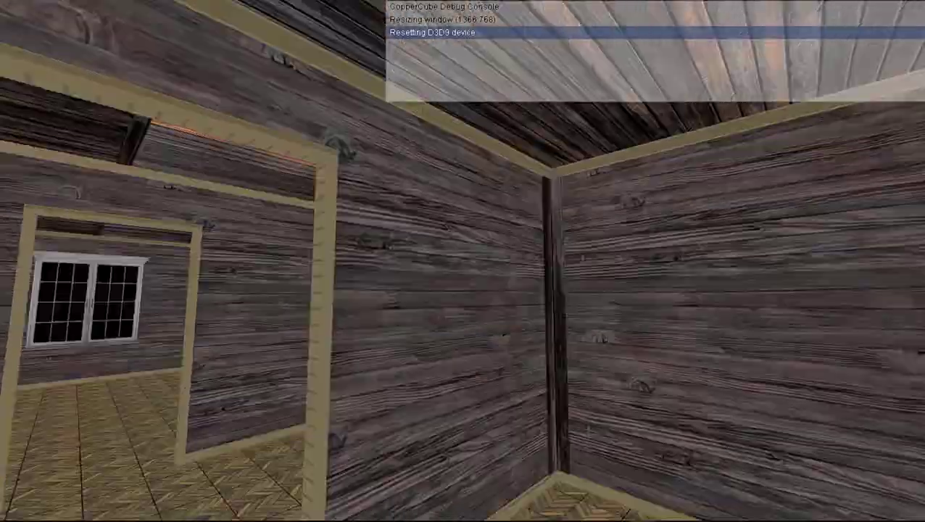
pyautogui.press('w')
pyautogui.press('w')
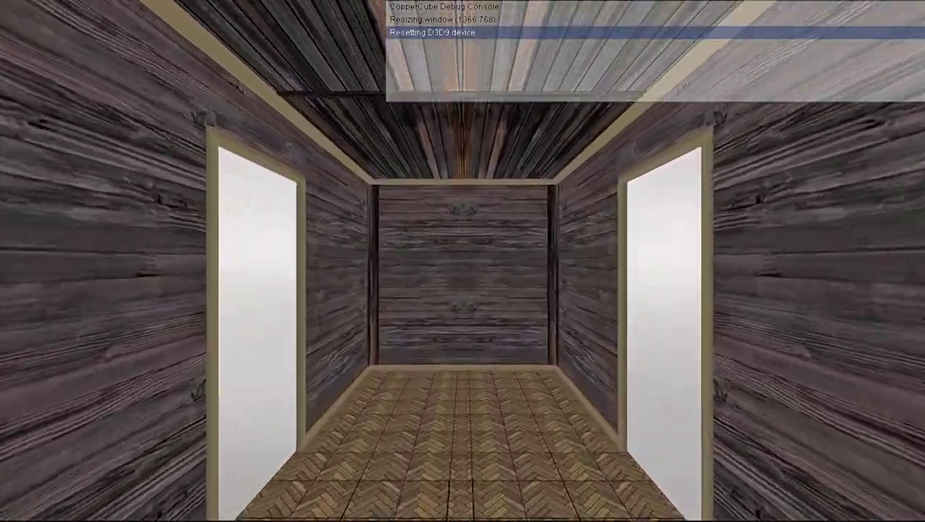
# Check the open doorways at the end of the house in the running game, looking outside and turning back in
pyautogui.press('w')
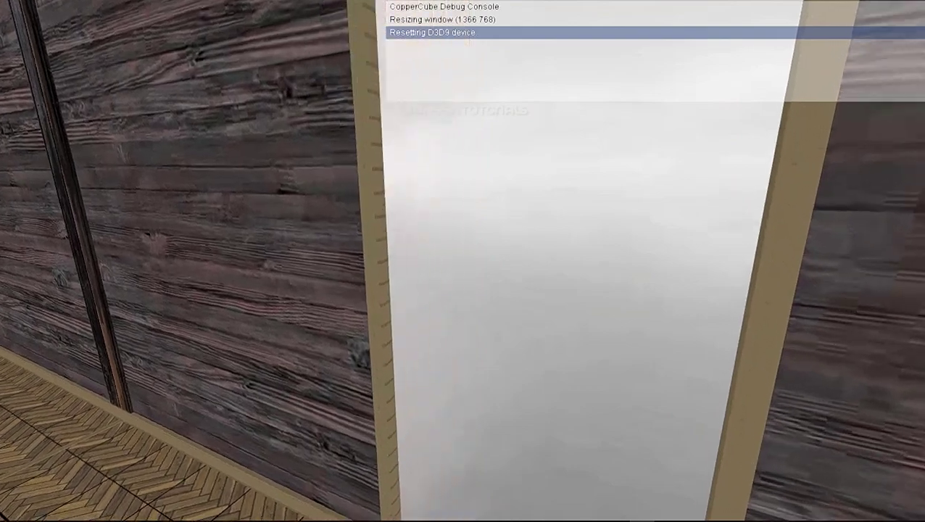
pyautogui.press('Right')
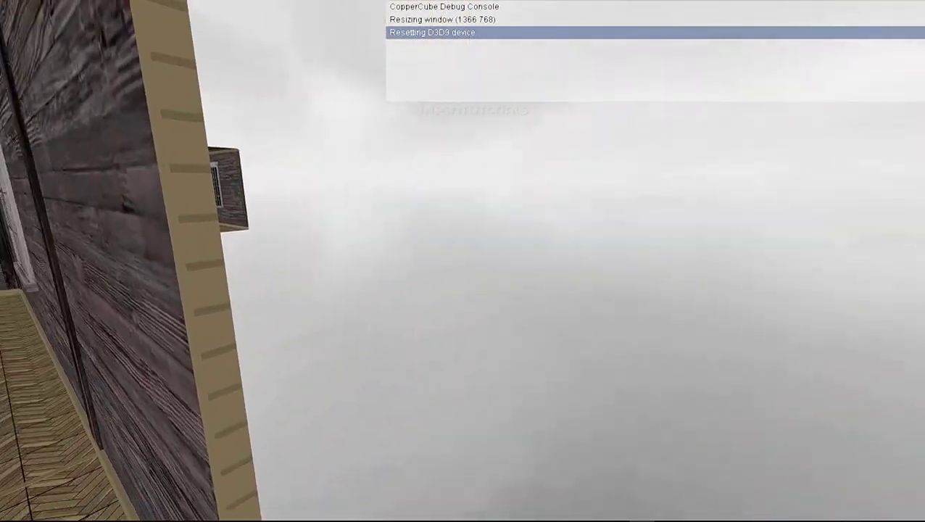
pyautogui.press('Left')
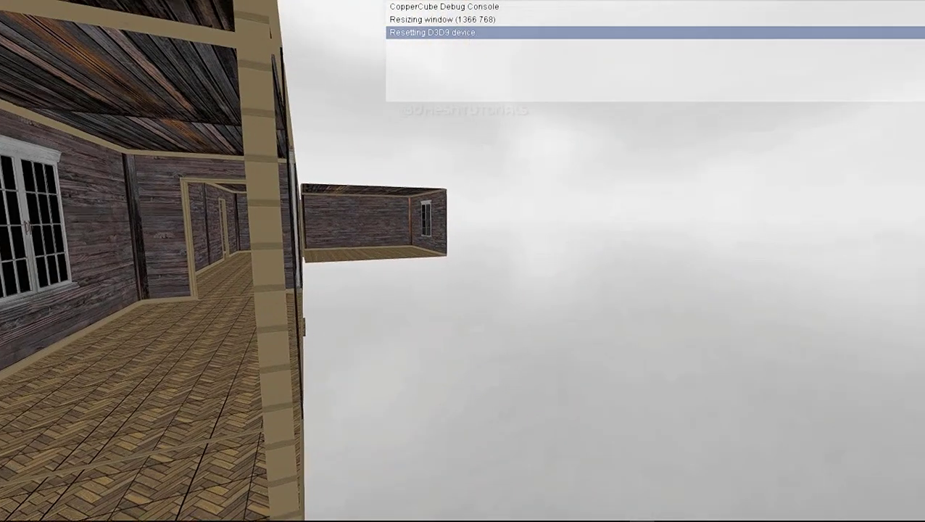
pyautogui.press('Left')
pyautogui.press('w')
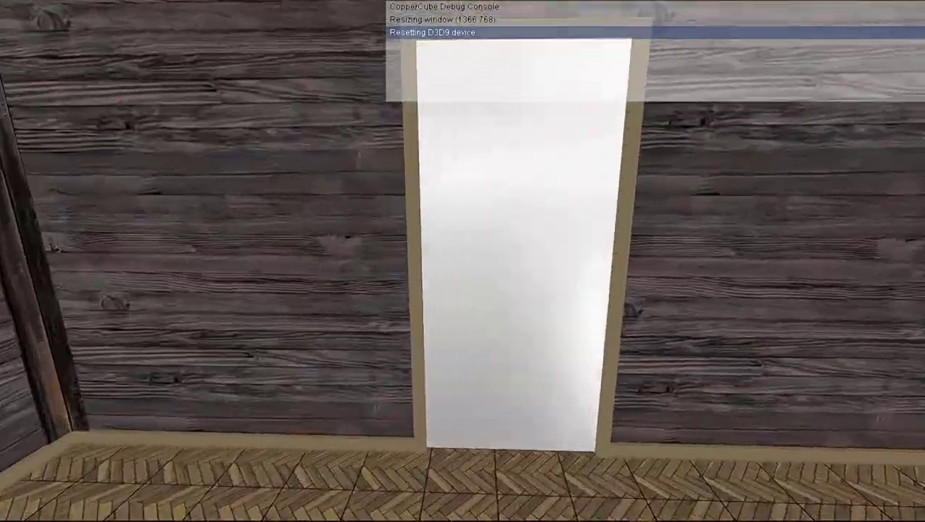
pyautogui.press('Right')
pyautogui.press('w')
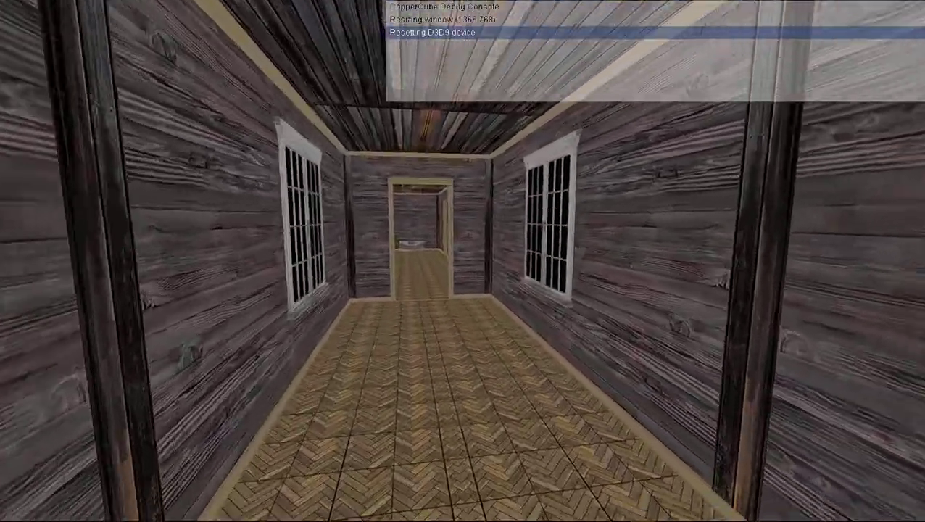
# Walk down the long corridor towards the chest in the test run and exit the game
pyautogui.press('w')
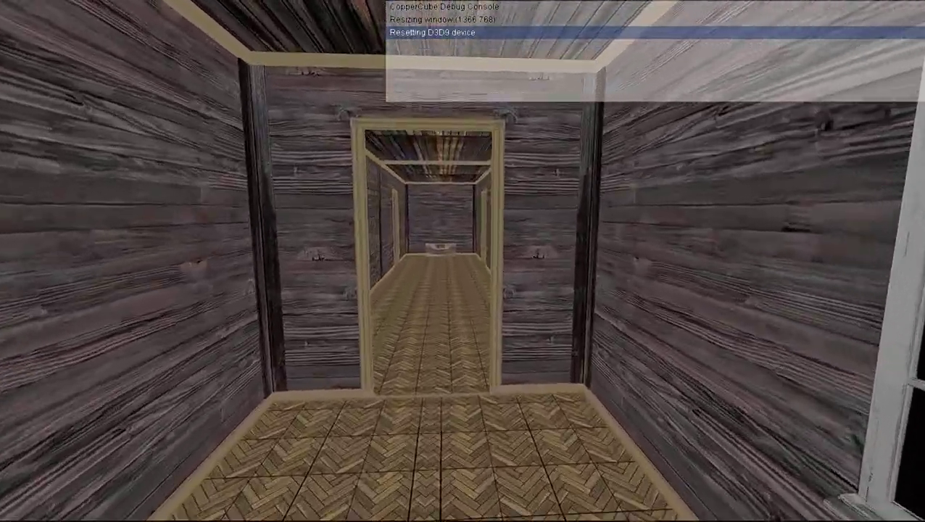
pyautogui.press('w')
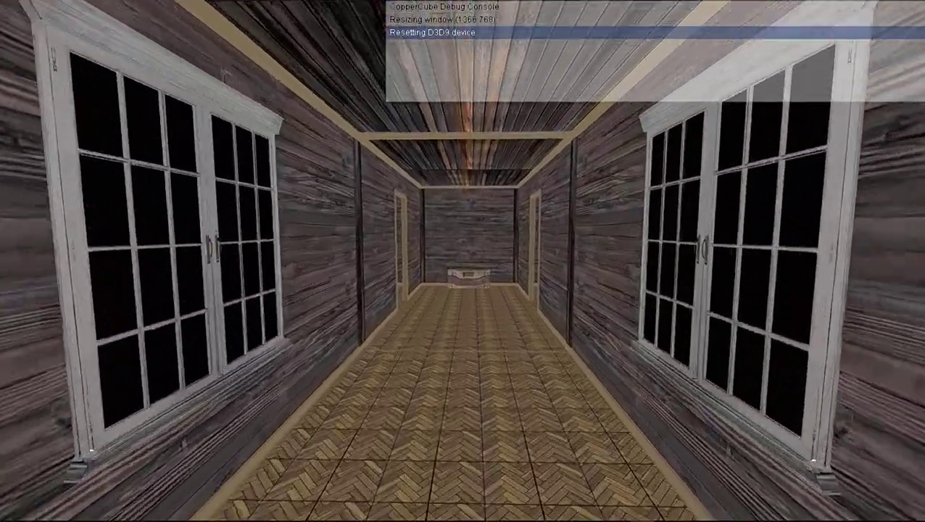
pyautogui.press('w')
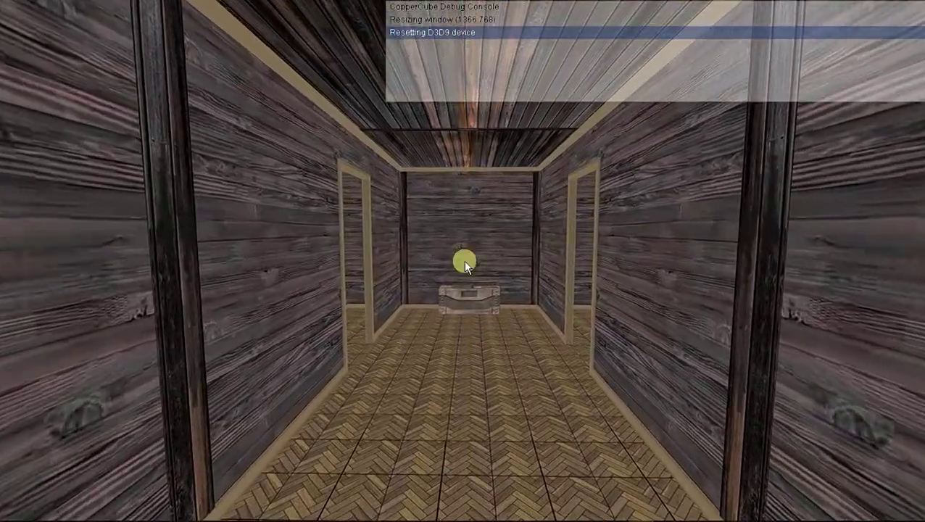
pyautogui.press('Escape')
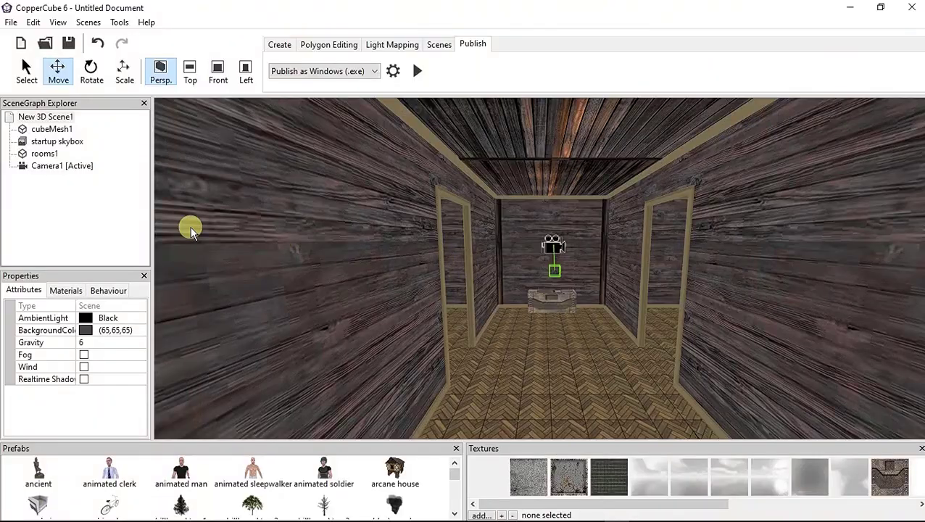
# Turn on fog for the scene and select the camera
pyautogui.click(84, 354)
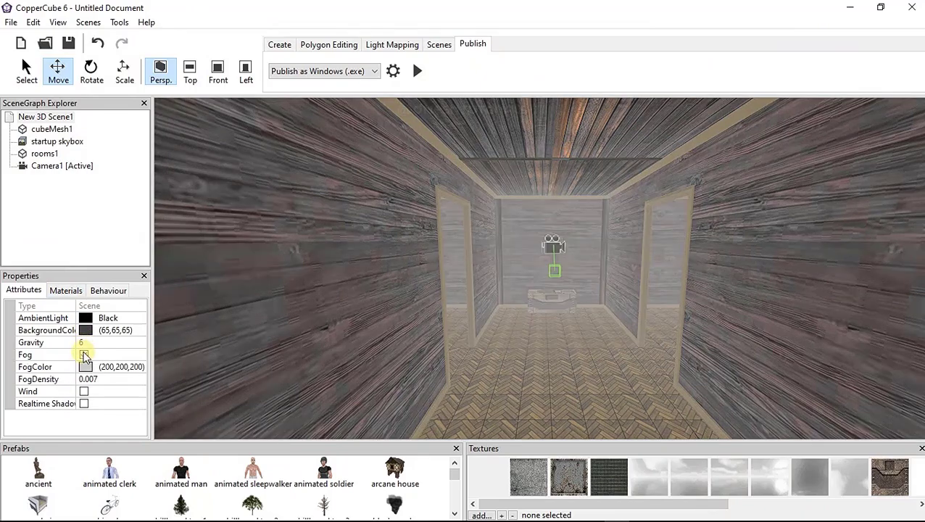
pyautogui.moveTo(542, 322); pyautogui.dragTo(465, 288)
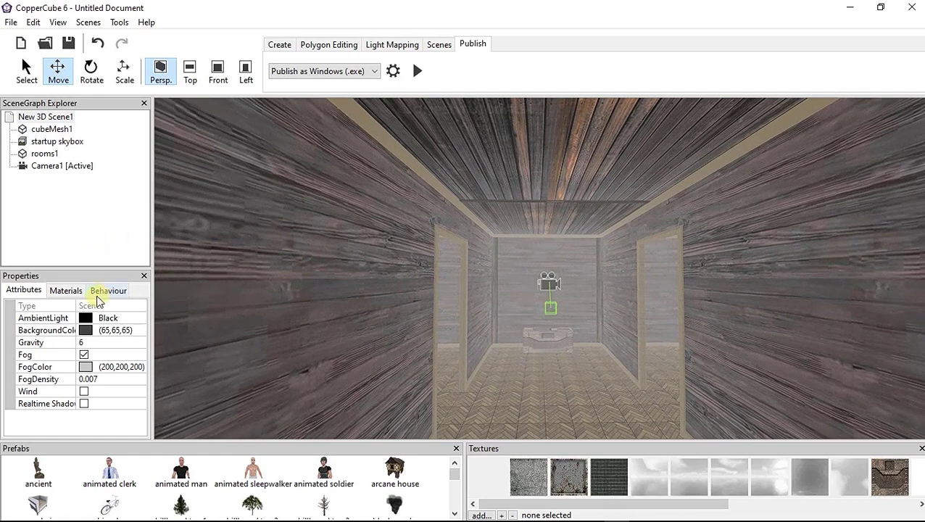
pyautogui.click(58, 167)
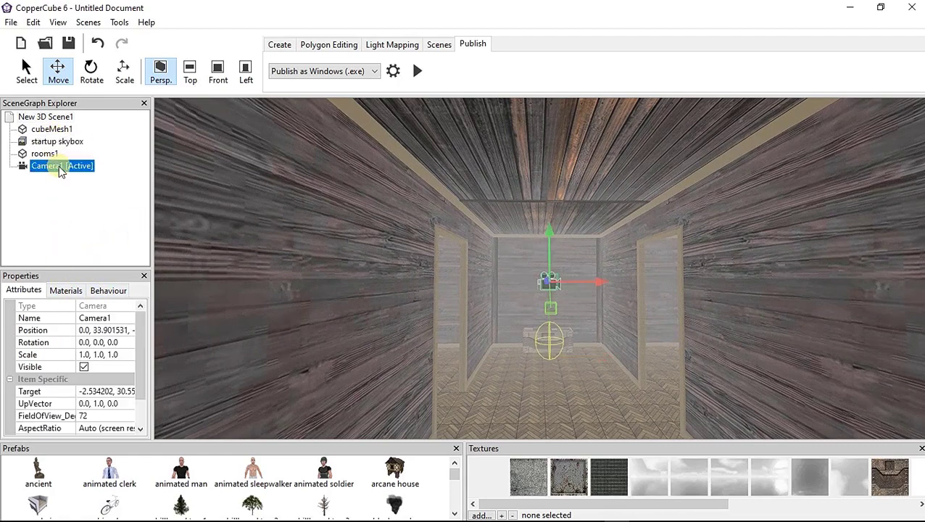
# Set the lighting of the rooms mesh's materials to Dynamic
pyautogui.click(45, 154)
pyautogui.click(101, 292)
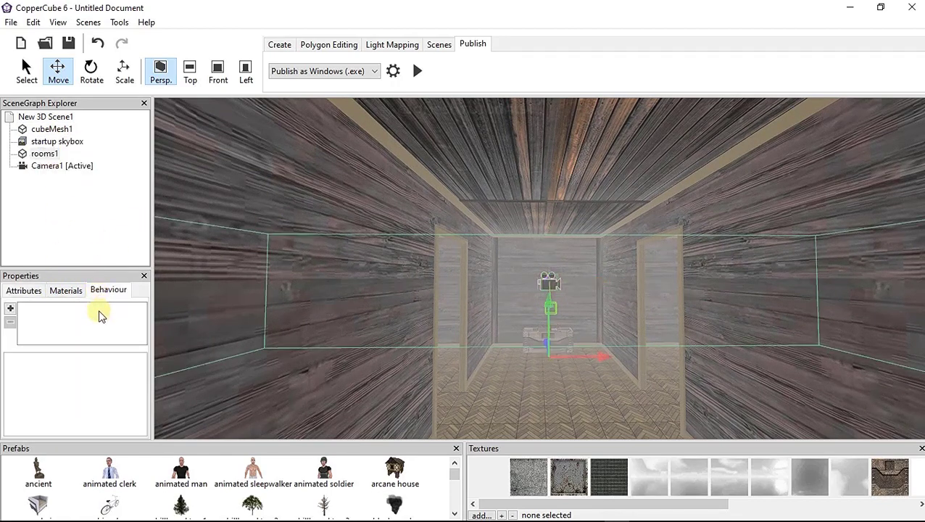
pyautogui.click(66, 291)
pyautogui.click(105, 311)
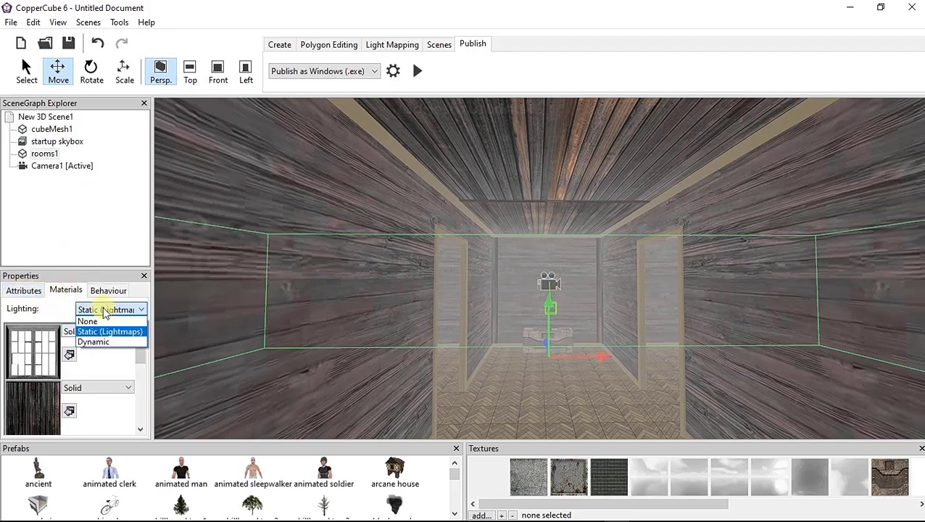
pyautogui.click(109, 343)
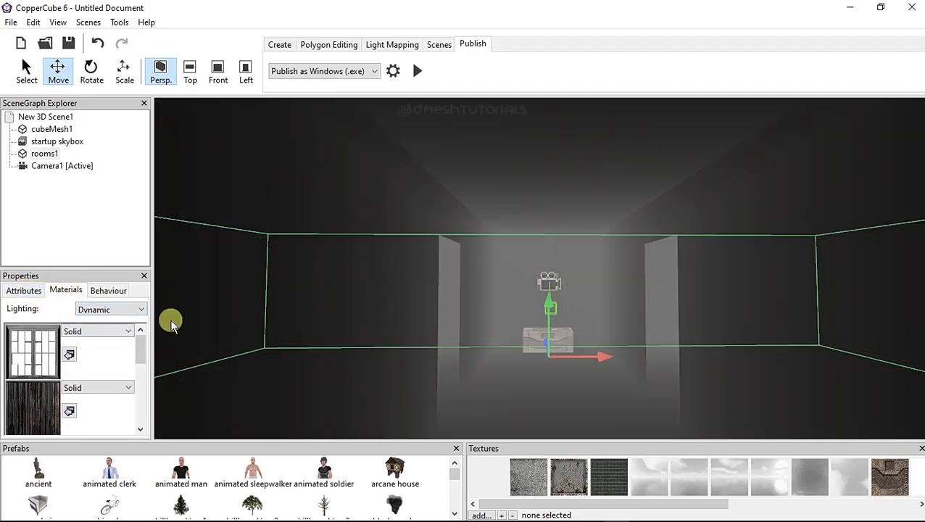
# Set the rooms mesh's window material to the transparent alpha type and view the windows in the corridor wall
pyautogui.moveTo(465, 397); pyautogui.dragTo(391, 398)
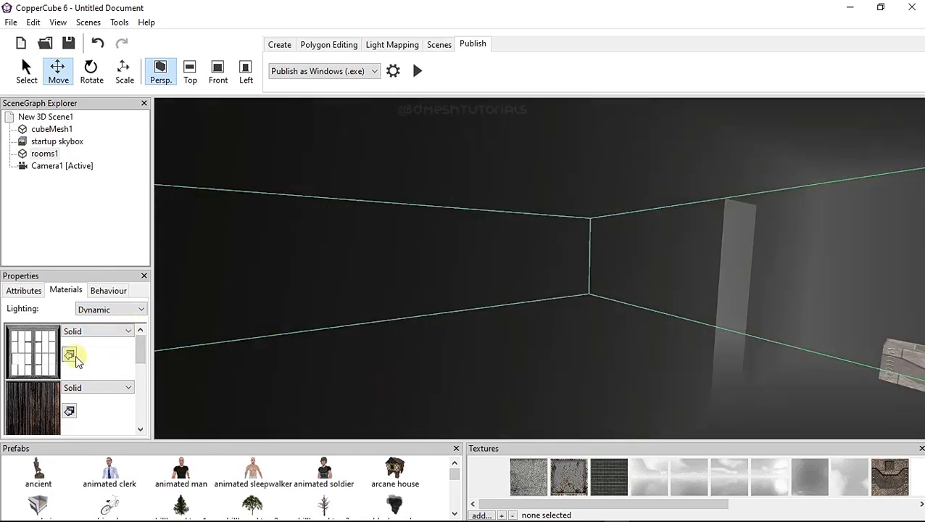
pyautogui.click(102, 331)
pyautogui.click(110, 353)
pyautogui.moveTo(482, 346); pyautogui.dragTo(607, 348)
pyautogui.scroll(5, 608, 352)
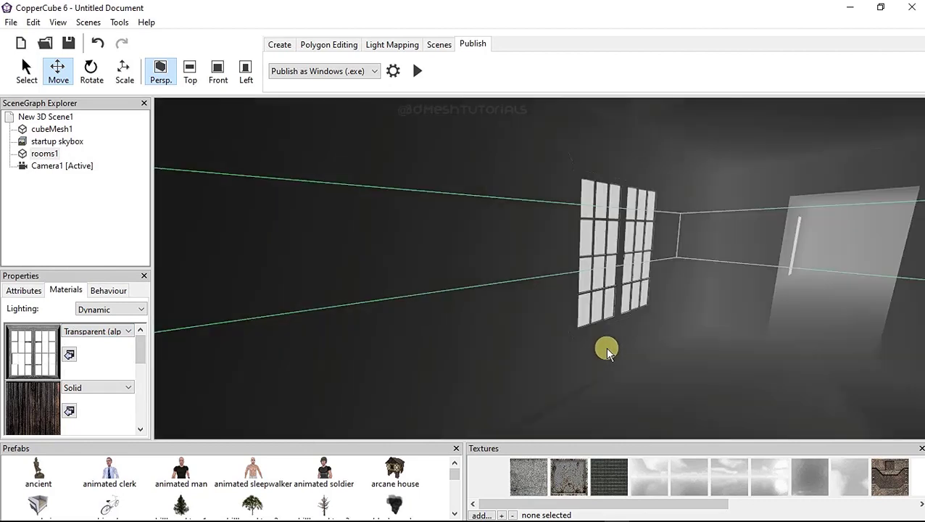
# Switch the window material to Solid and back to transparent alpha to compare the two looks
pyautogui.click(111, 335)
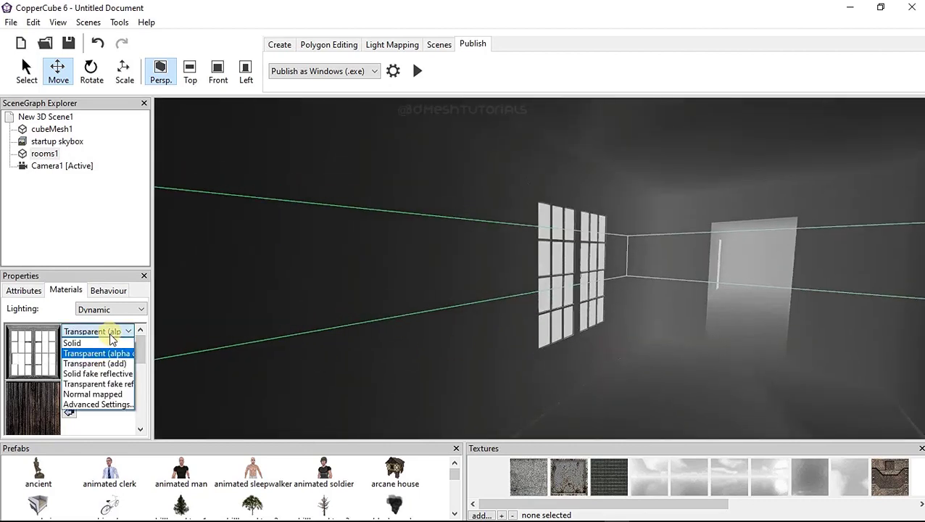
pyautogui.click(111, 345)
pyautogui.click(107, 335)
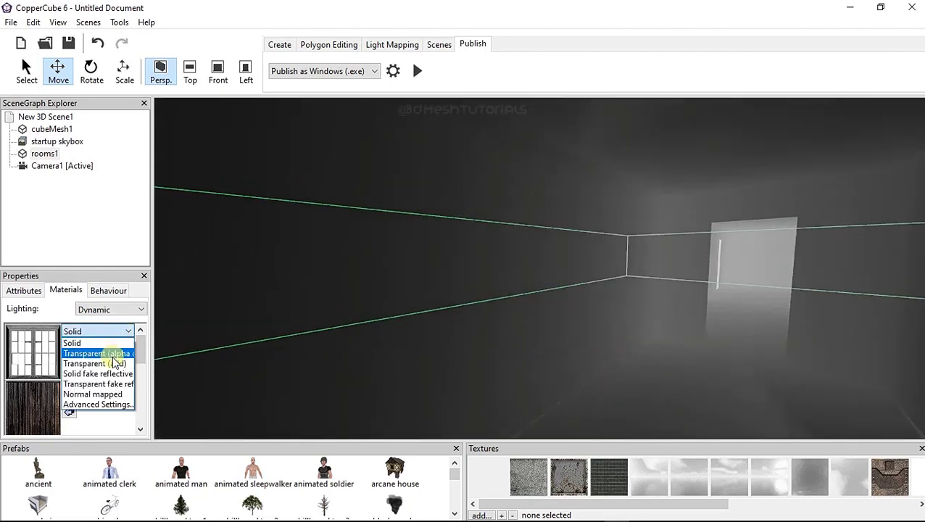
pyautogui.click(101, 353)
# Run the scene as a Windows program, walk down the foggy corridor and look out through the transparent window panes
pyautogui.click(418, 72)
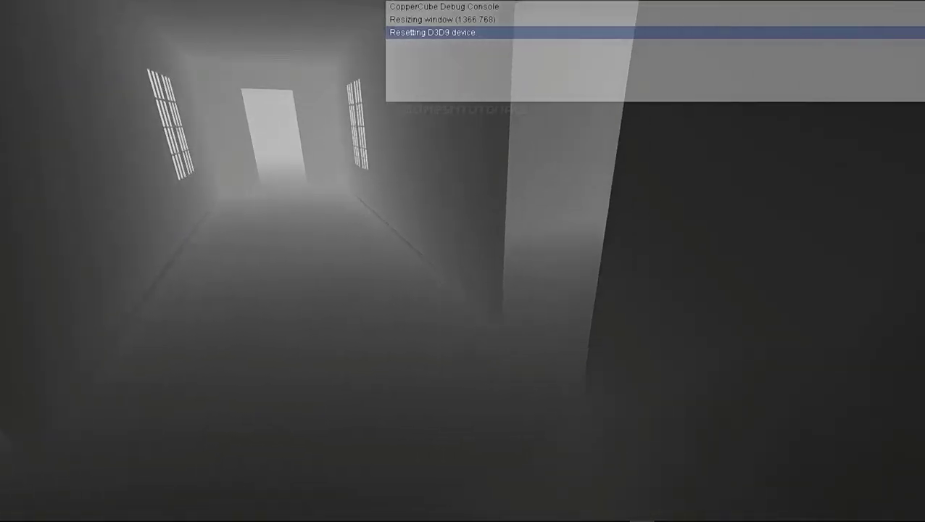
pyautogui.press('w')
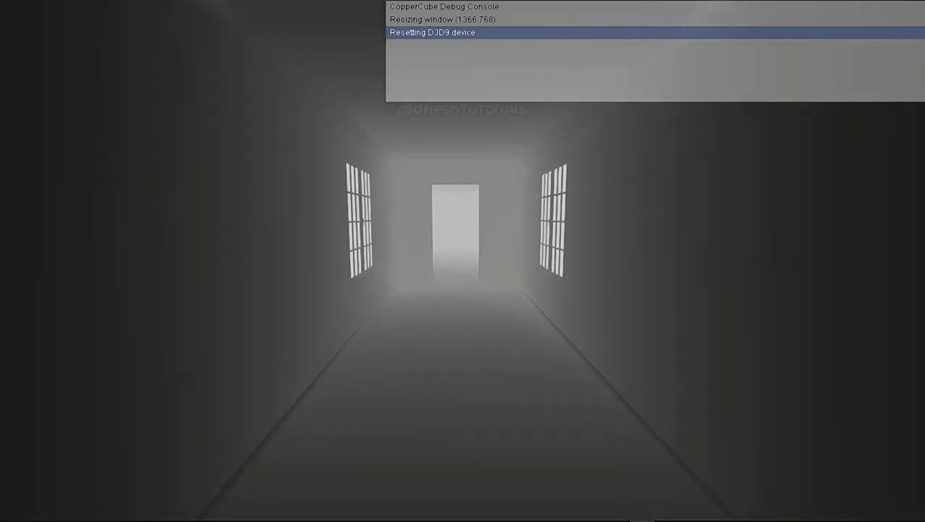
pyautogui.press('w')
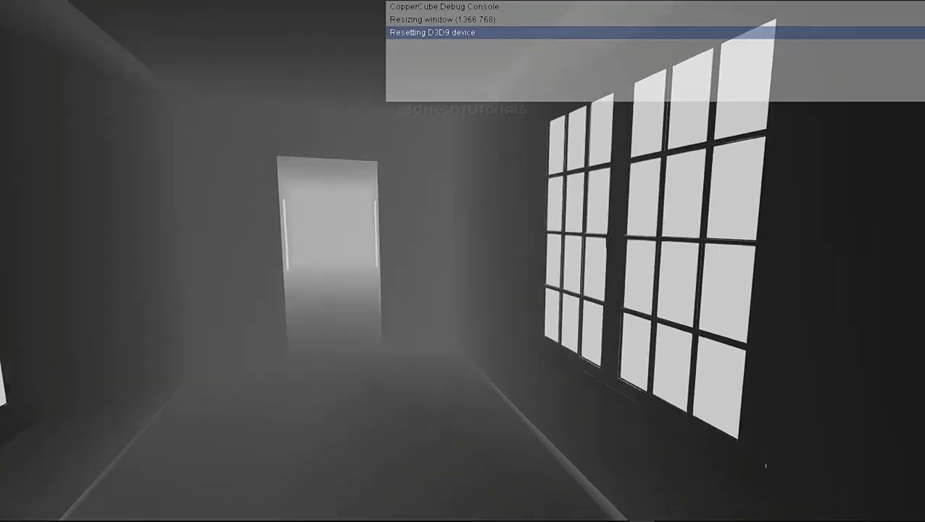
pyautogui.press('w')
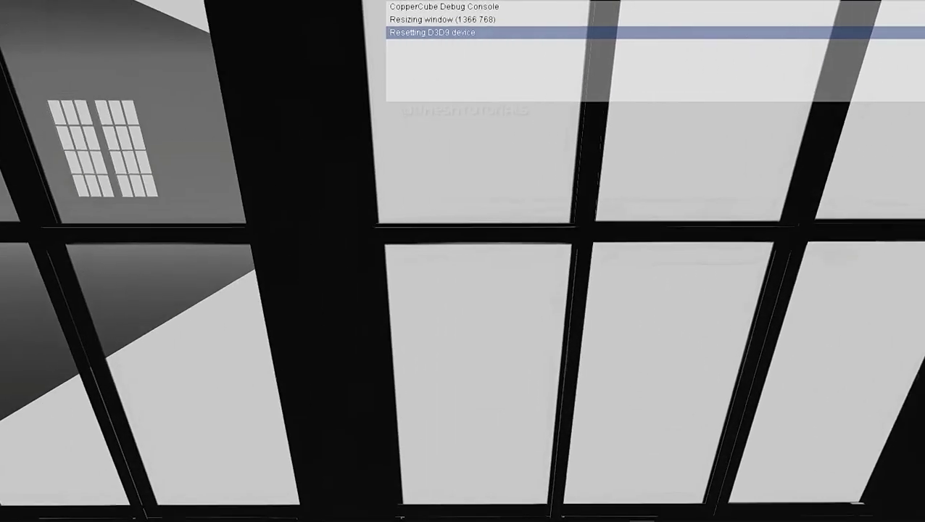
pyautogui.press('w')
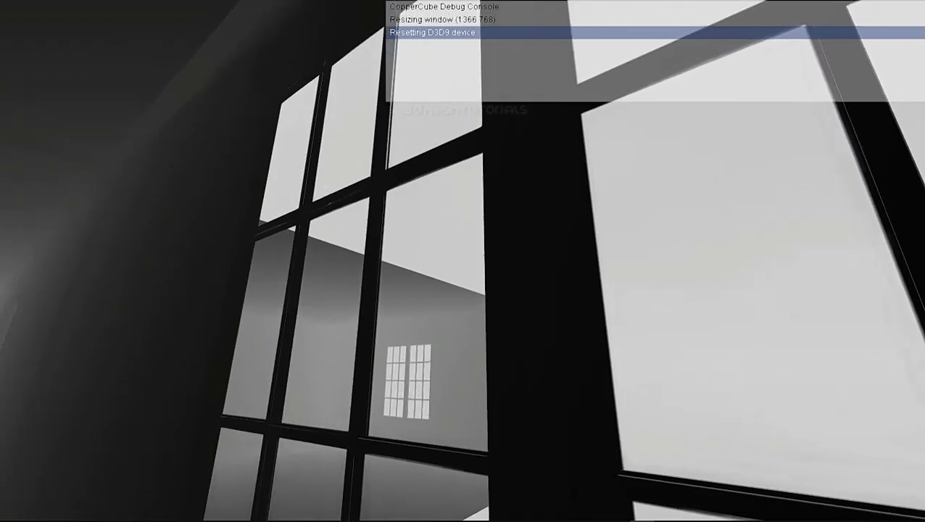
# Walk on through the doorway and along the next corridor in the test run, checking the dynamic lighting, fog and windows
pyautogui.press('w')
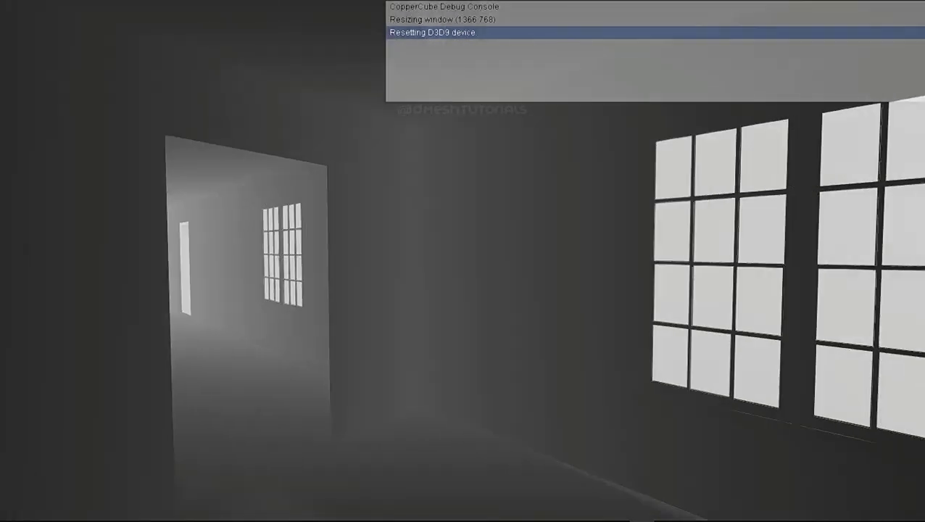
pyautogui.press('w')
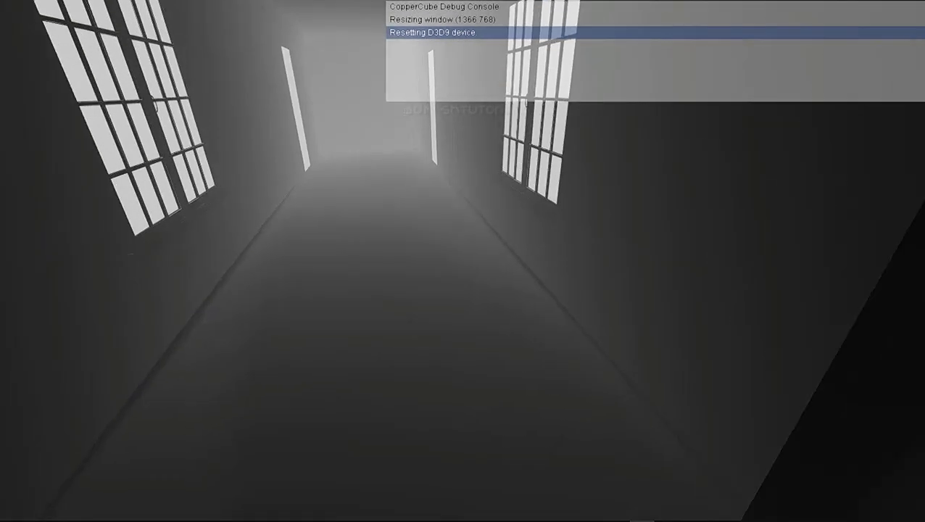
pyautogui.press('w')
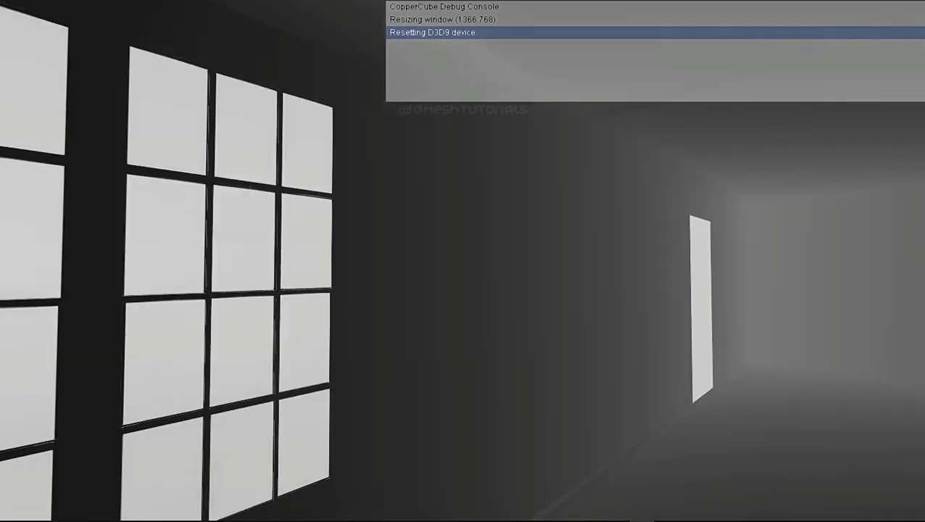
pyautogui.press('w')
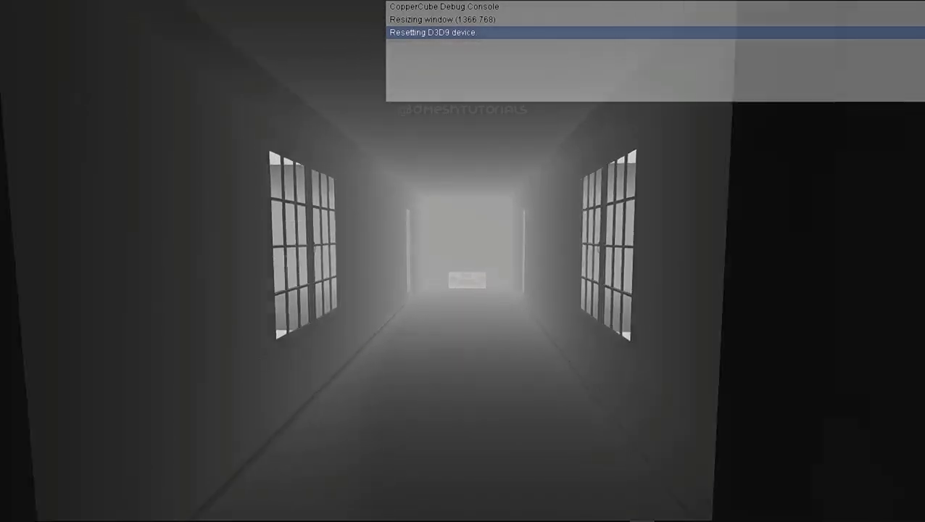